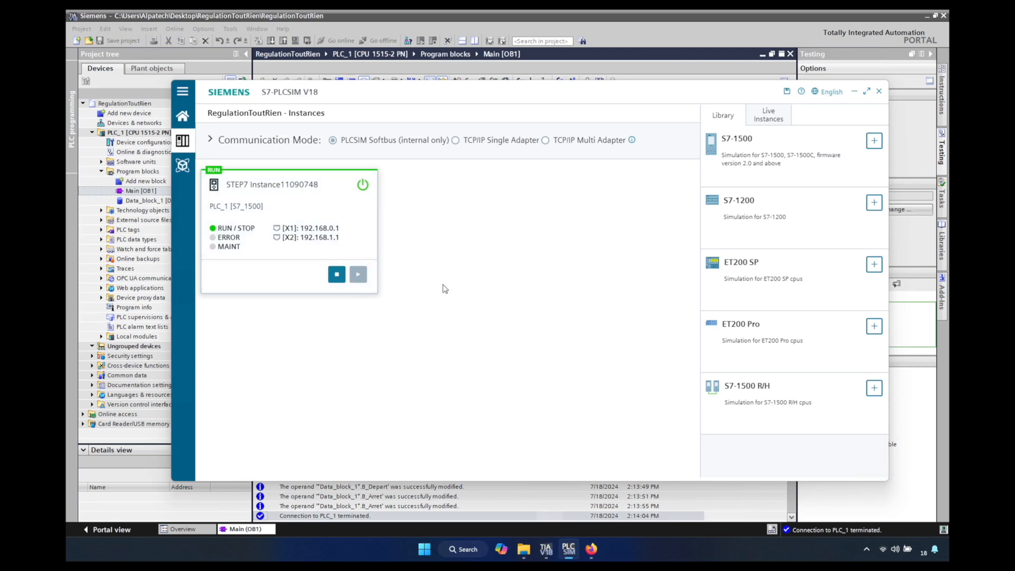
# Switch to TIA Portal and monitor Main [OB1] online, then check the S7-PLCSIM instance and the NetToPLCsim web page
pyautogui.click(531, 63)
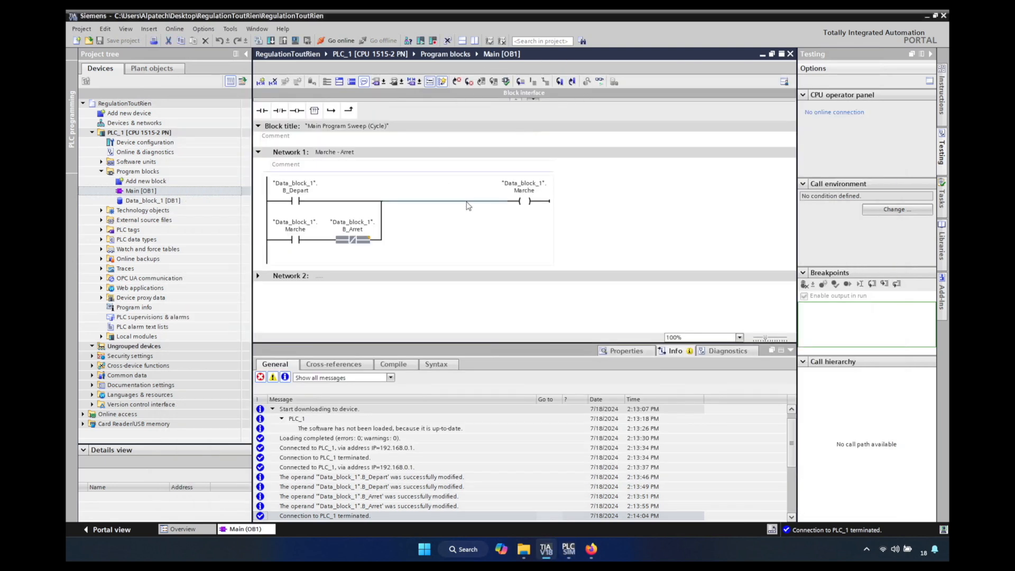
pyautogui.click(599, 82)
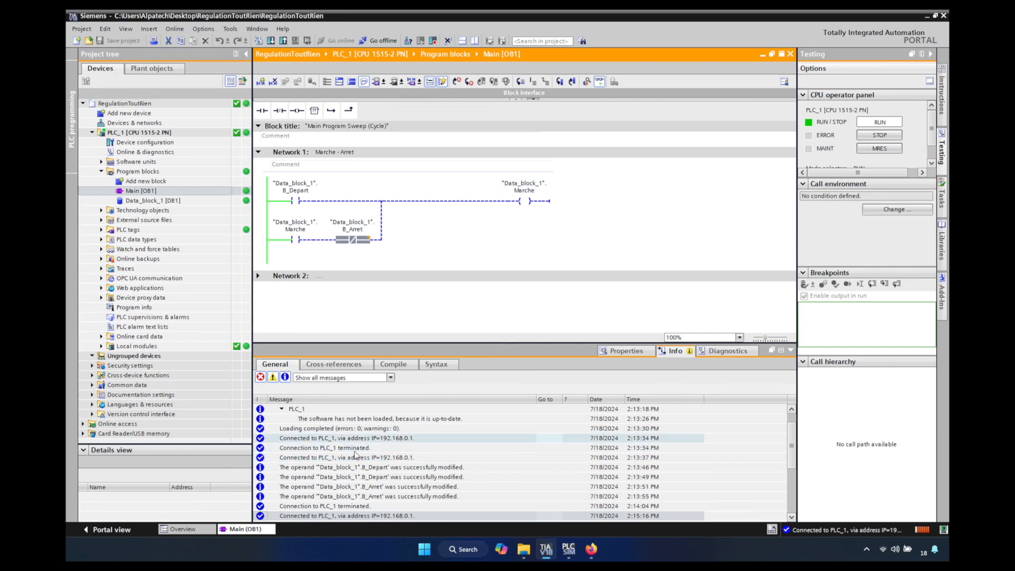
pyautogui.click(568, 549)
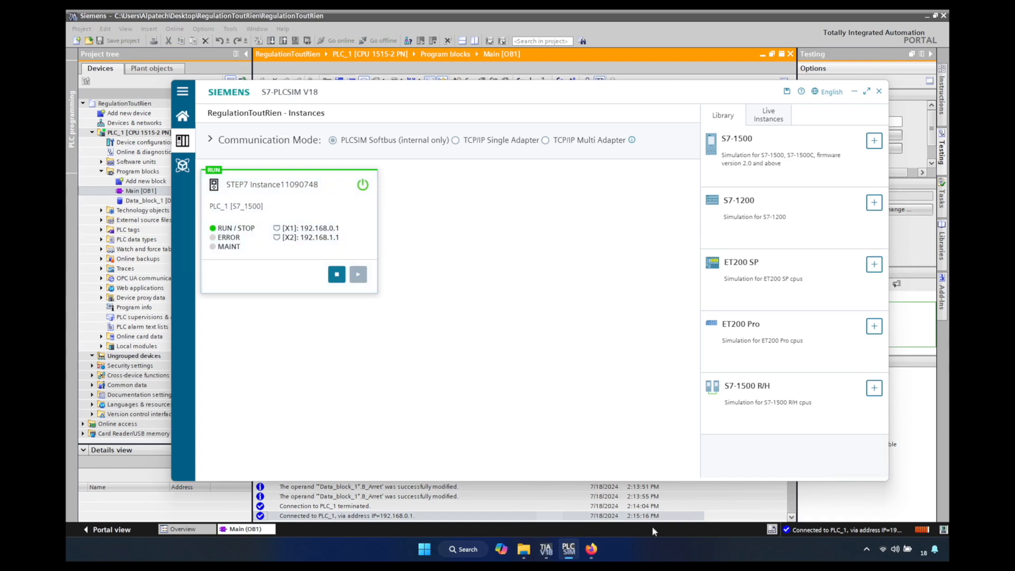
pyautogui.click(591, 549)
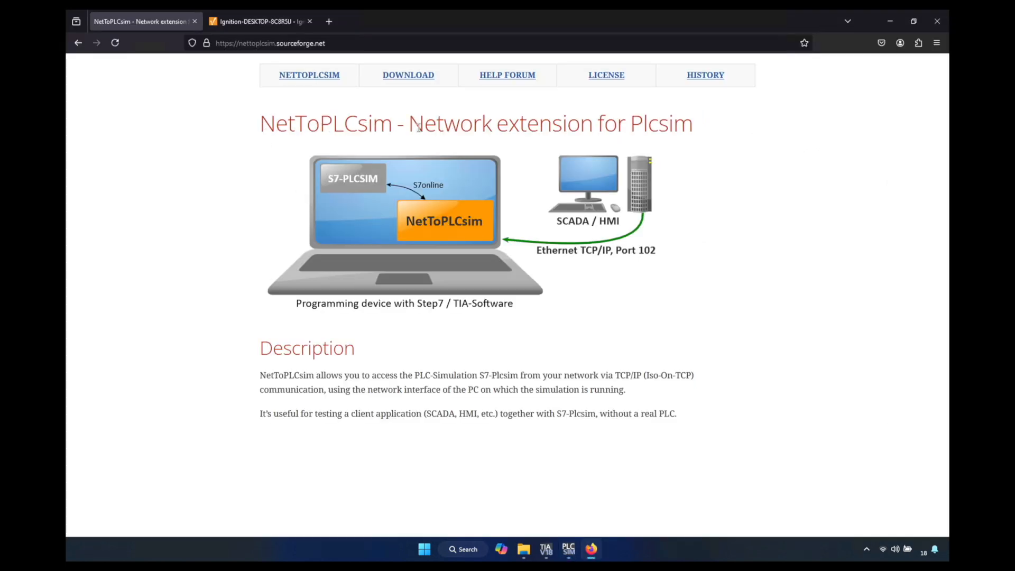
# In File Explorer, run NetToPLCsim as administrator from the bin folder of Nettoplcsim-S7o-v-1-2-5-0 and stop the service using port 102
pyautogui.click(525, 550)
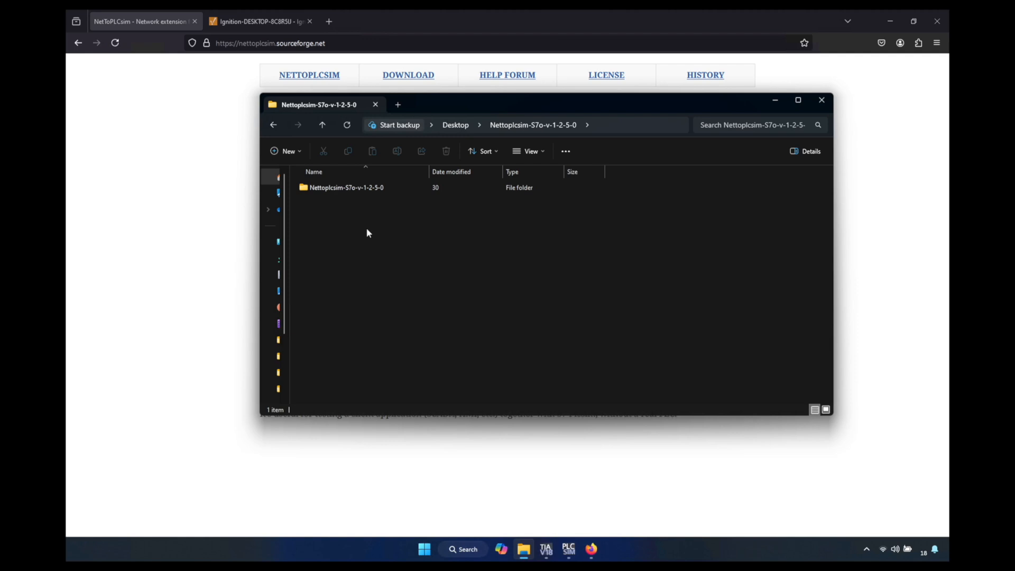
pyautogui.doubleClick(327, 190)
pyautogui.doubleClick(313, 189)
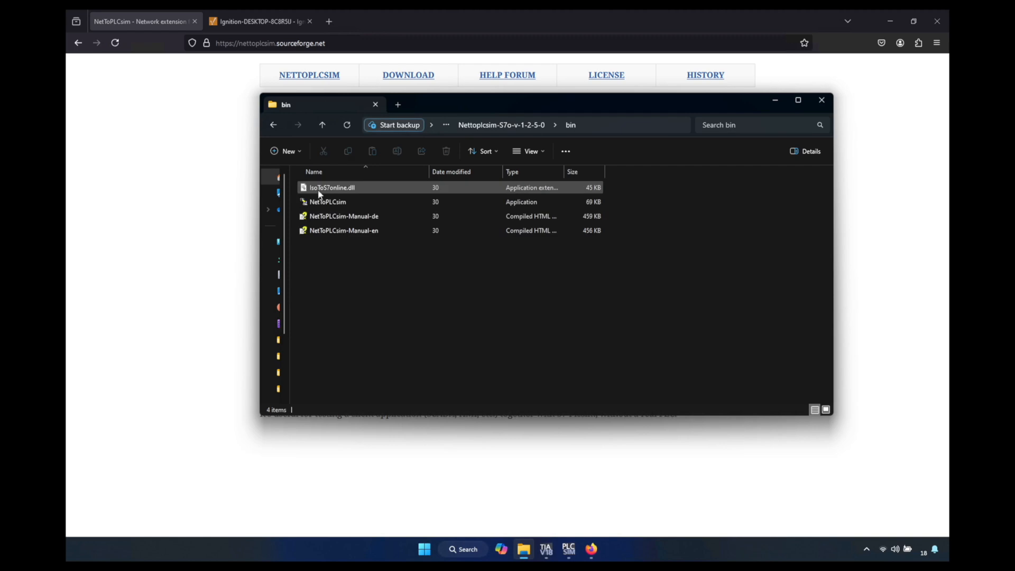
pyautogui.rightClick(345, 205)
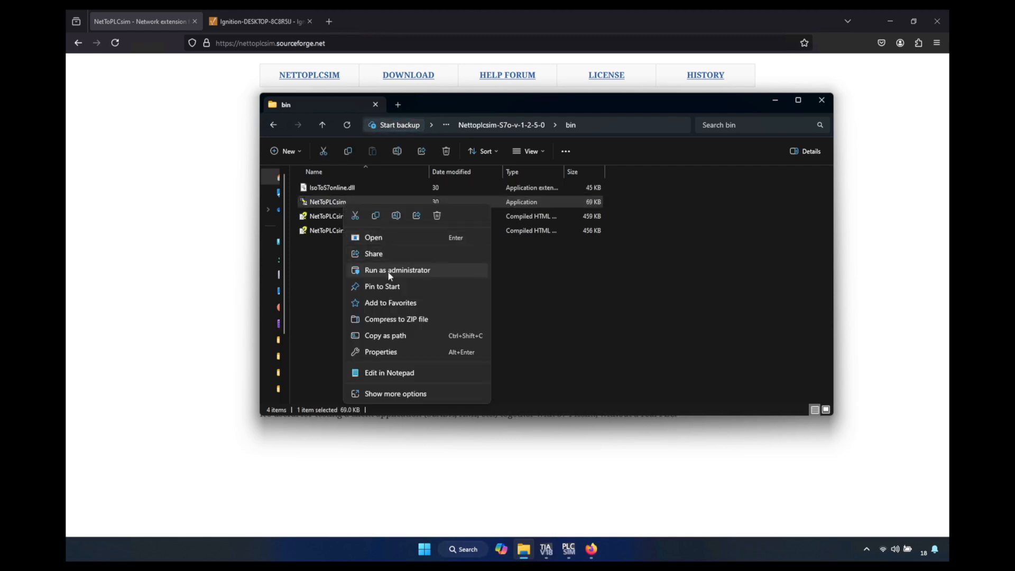
pyautogui.click(418, 270)
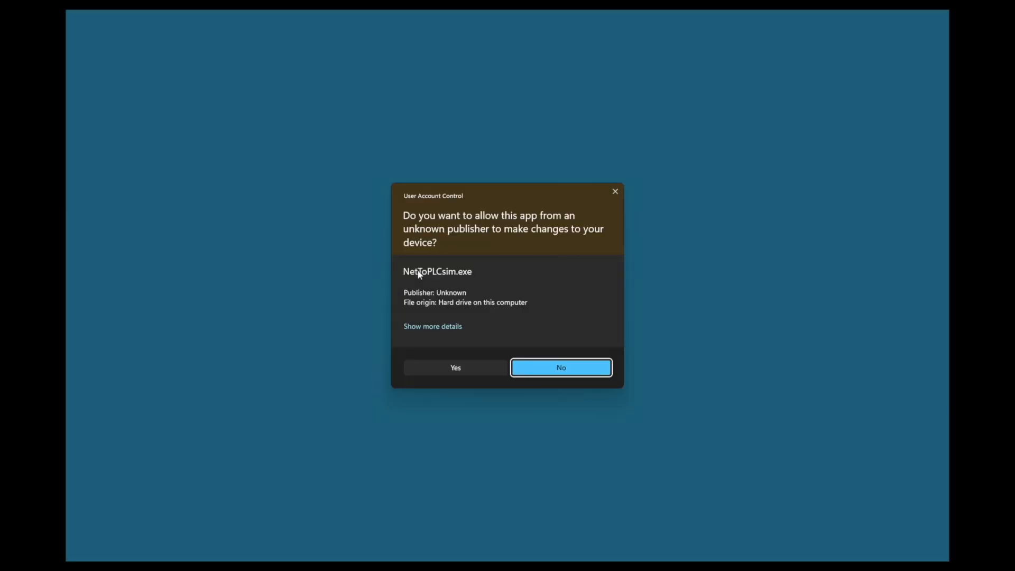
pyautogui.click(454, 369)
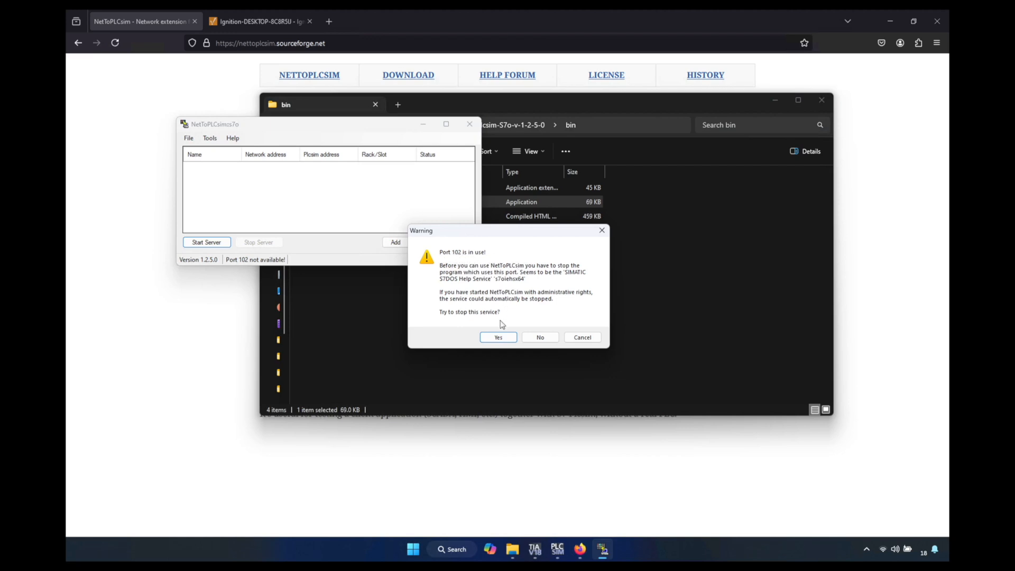
pyautogui.click(497, 338)
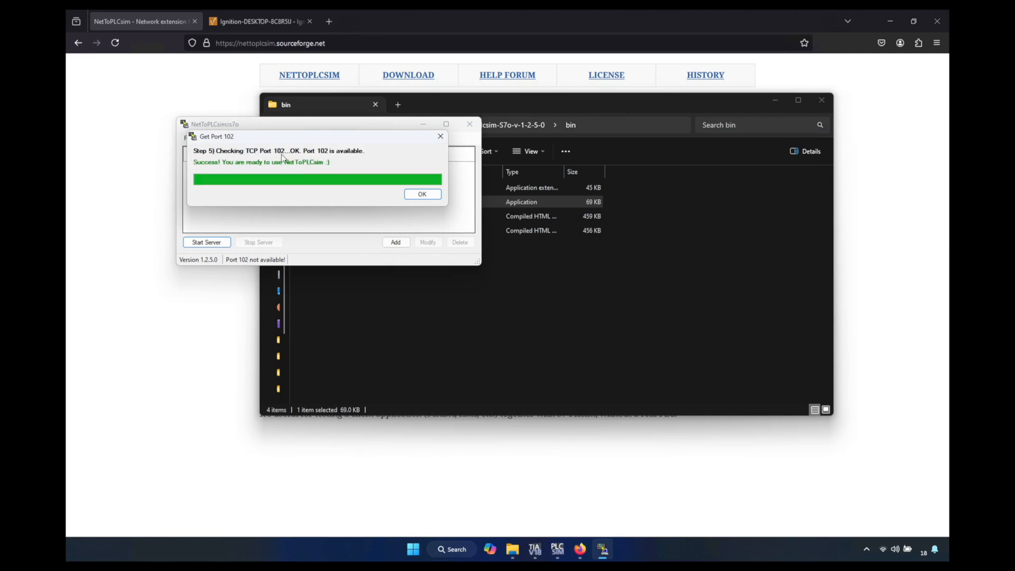
pyautogui.click(425, 195)
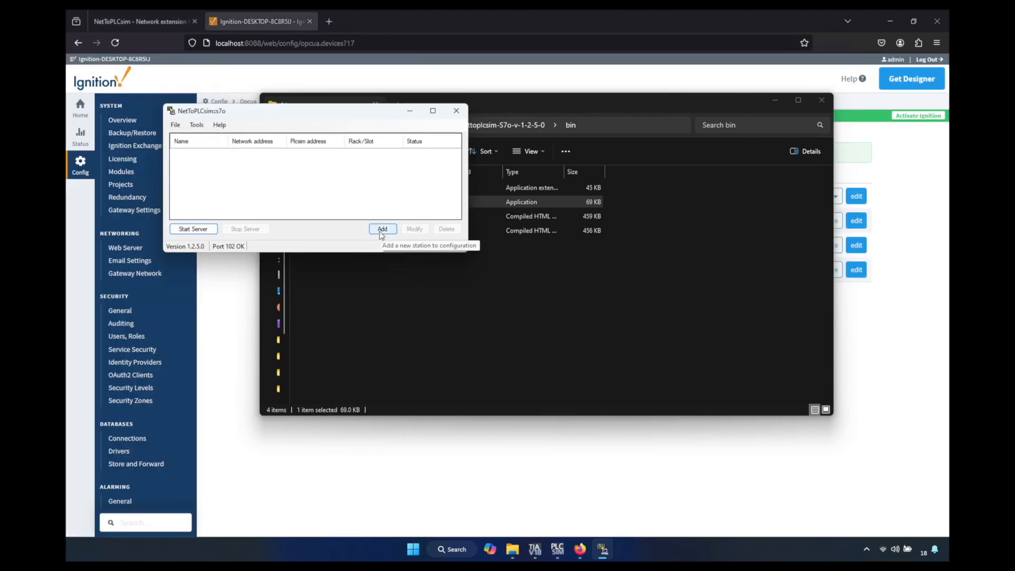
# Add a NetToPLCsim station with Plcsim slot 1 and the Wi-Fi adapter's 192.168.0.24 as its network IP address
pyautogui.click(375, 232)
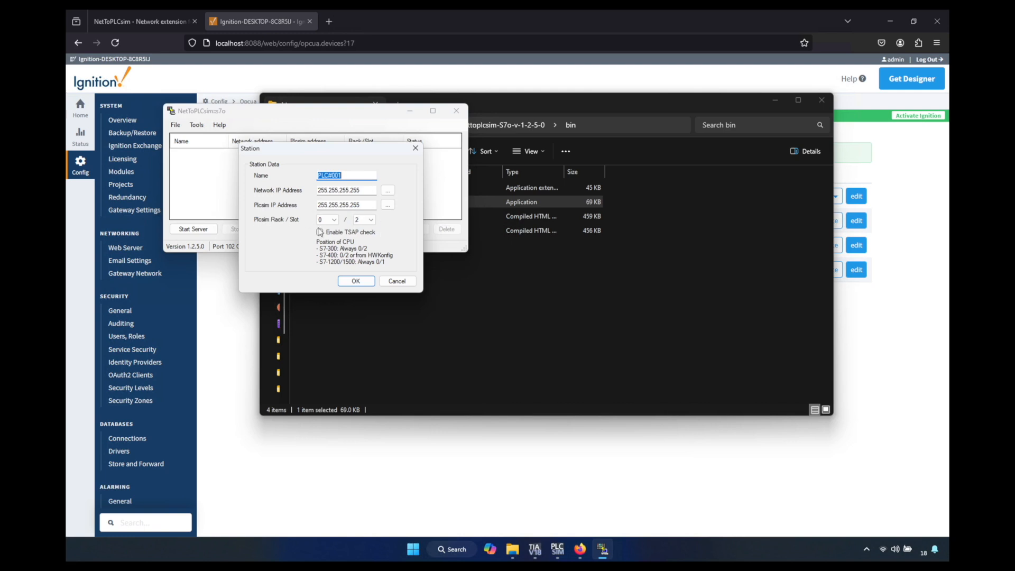
pyautogui.click(364, 219)
pyautogui.click(363, 235)
pyautogui.click(387, 190)
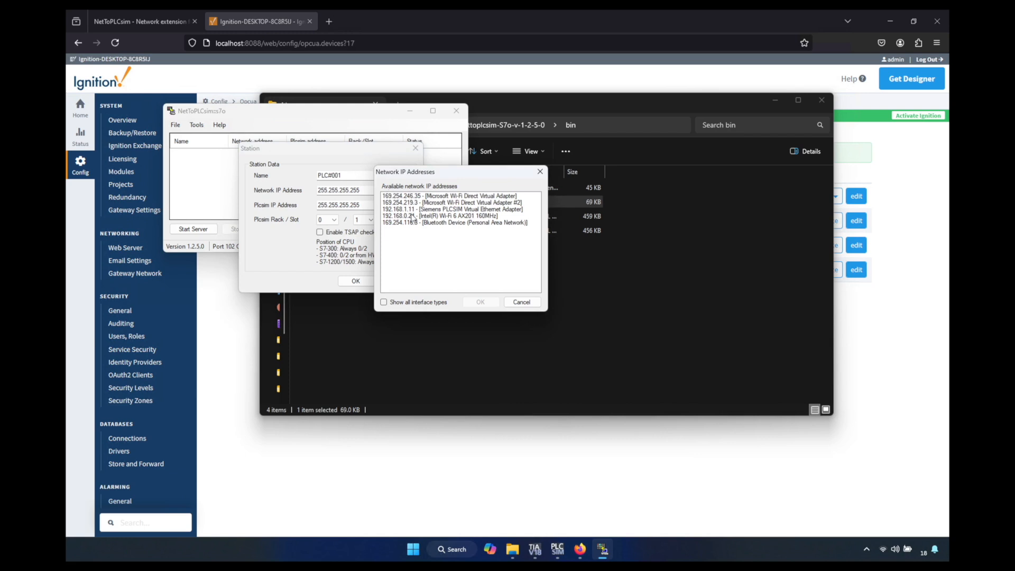
pyautogui.click(414, 216)
pyautogui.click(475, 302)
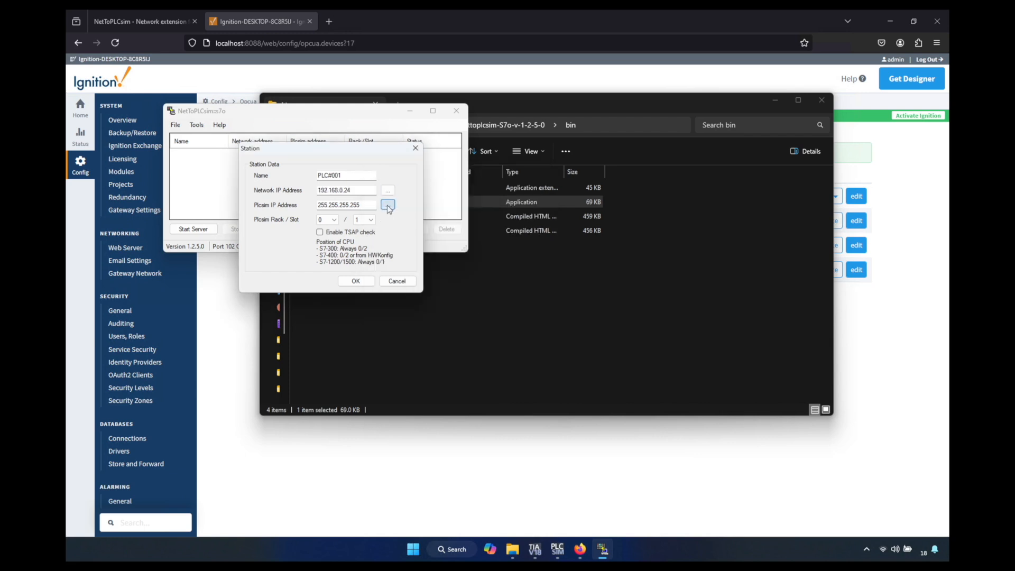
# Set the station's Plcsim IP address to 192.168.0.1, save the station and start the server
pyautogui.click(387, 205)
pyautogui.press('Return')
pyautogui.write('192.168')
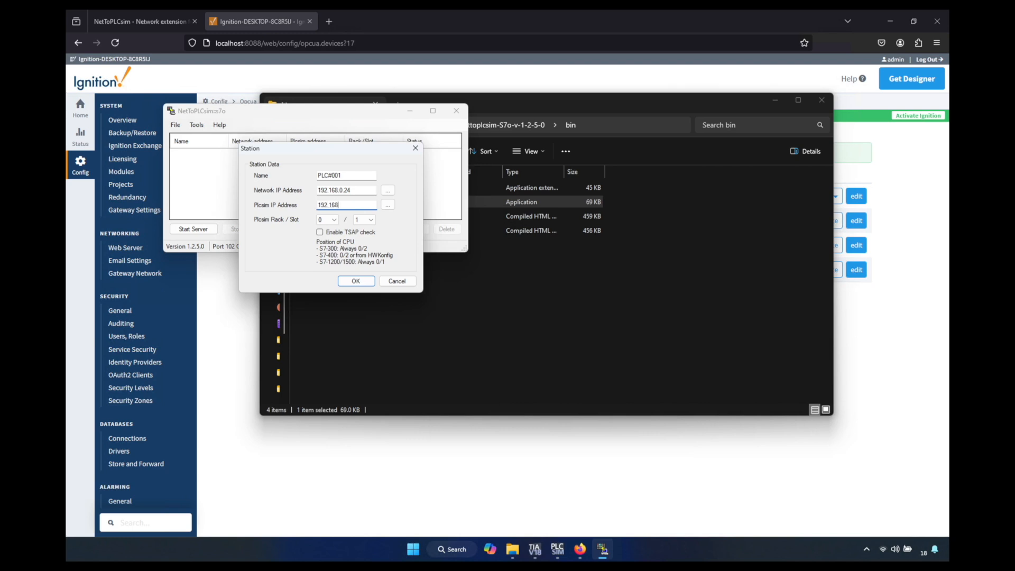
pyautogui.write('.0.1')
pyautogui.press('Return')
pyautogui.click(186, 230)
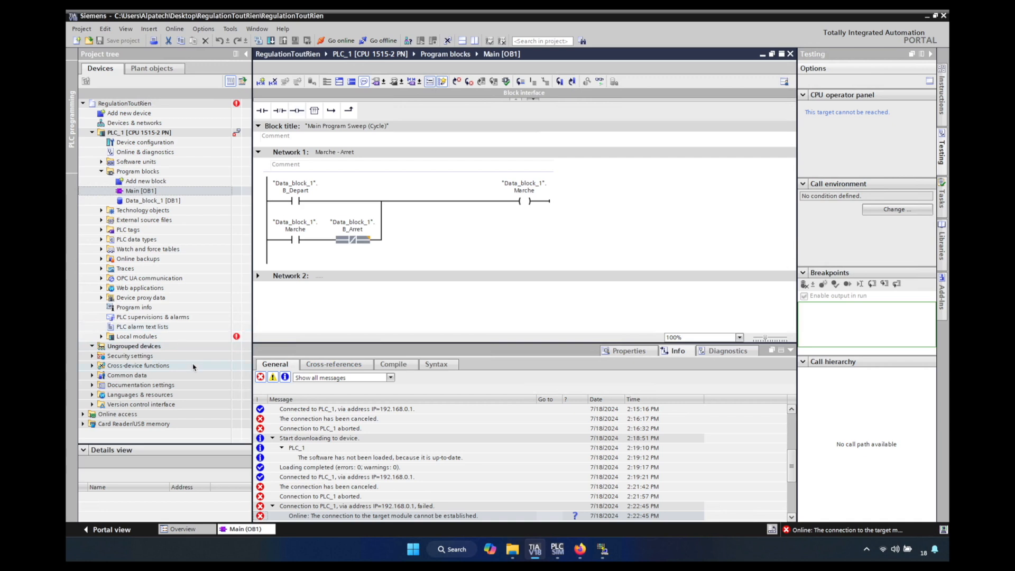
# Go offline from PLC_1 in TIA Portal and close S7-PLCSIM
pyautogui.click(383, 41)
pyautogui.click(557, 549)
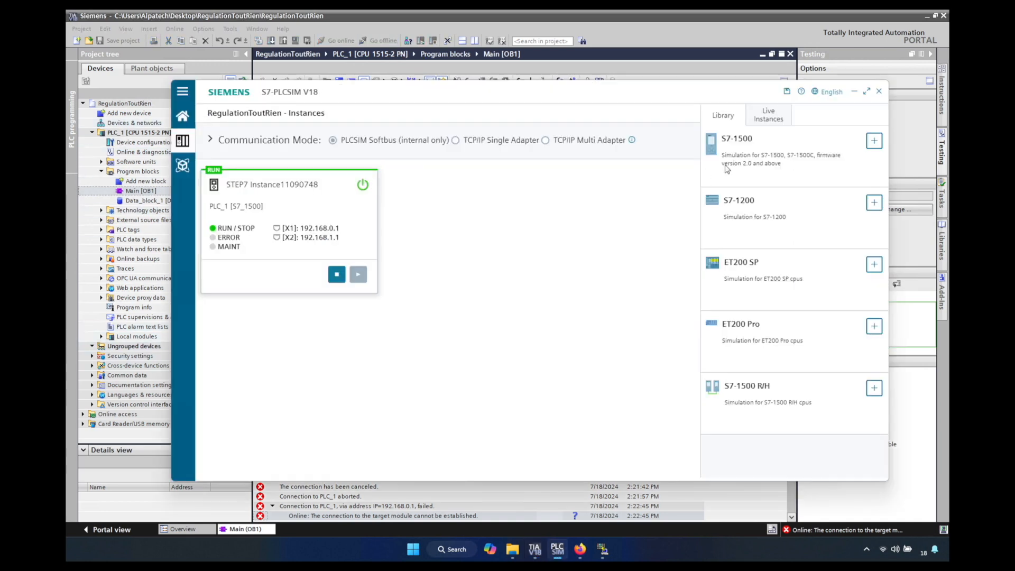
pyautogui.click(879, 93)
pyautogui.click(534, 299)
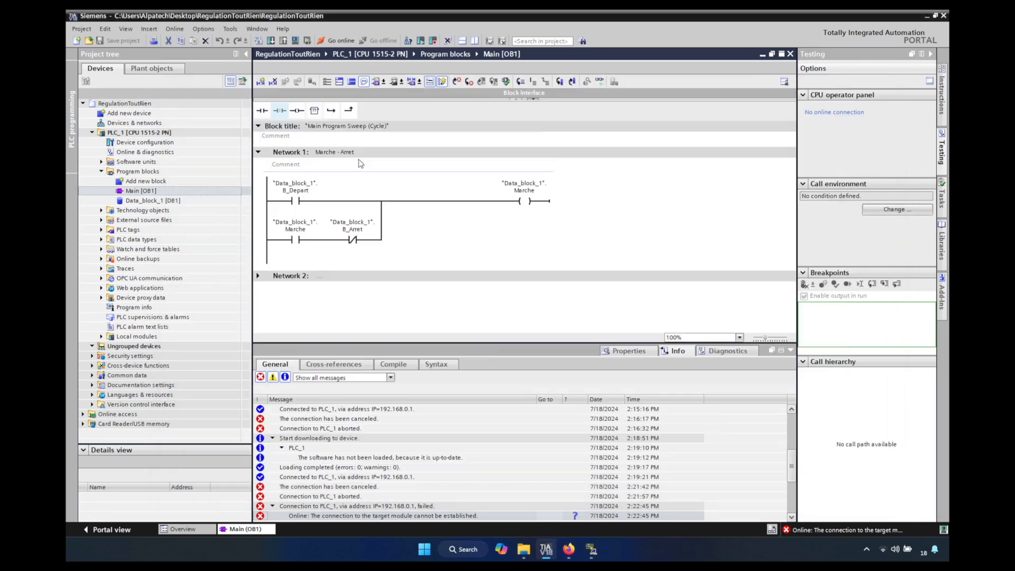
# Start the PLC_1 simulation from TIA Portal, find the target device, load the program onto it and switch the CPU to RUN mode
pyautogui.click(295, 41)
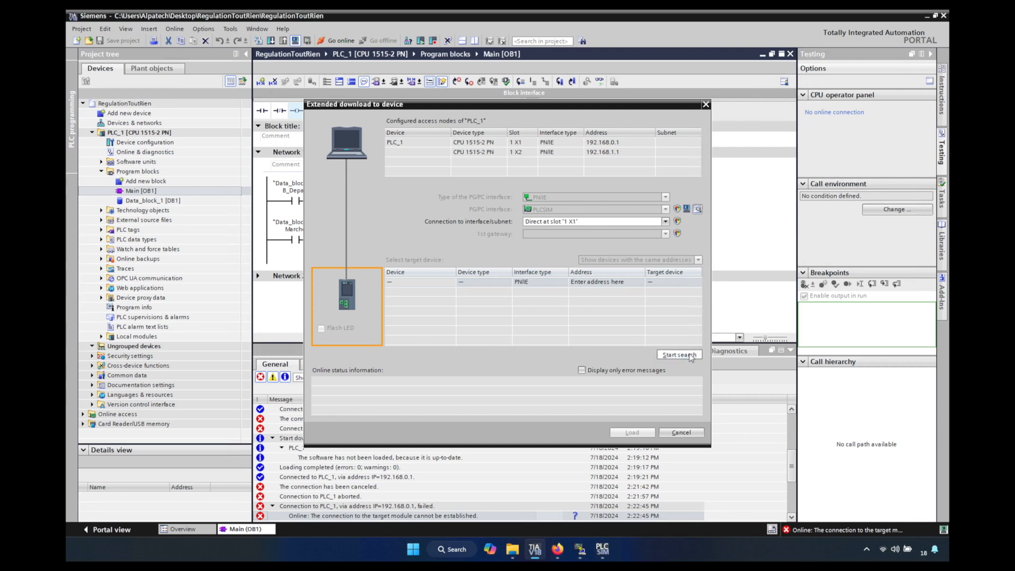
pyautogui.click(690, 356)
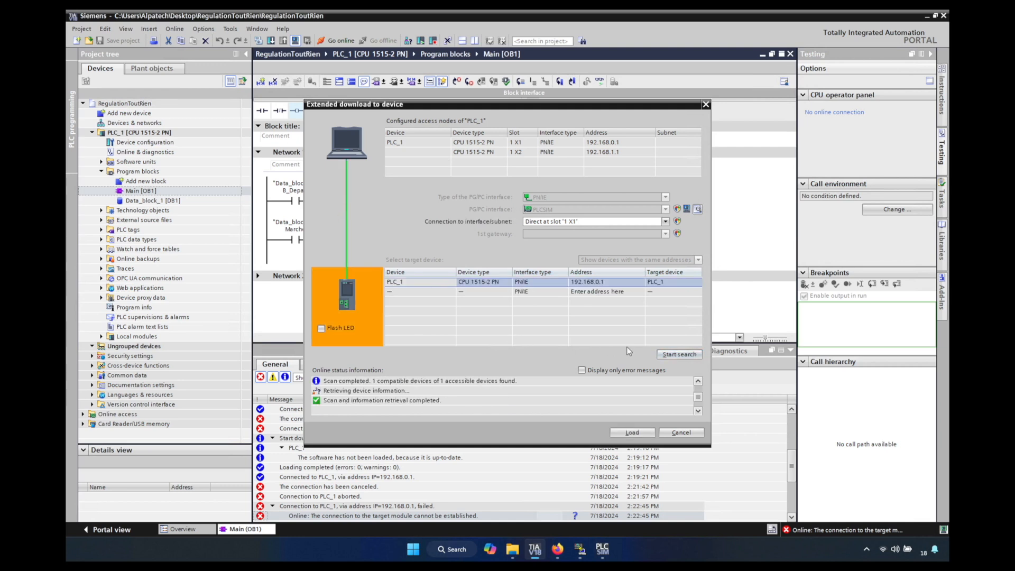
pyautogui.click(630, 432)
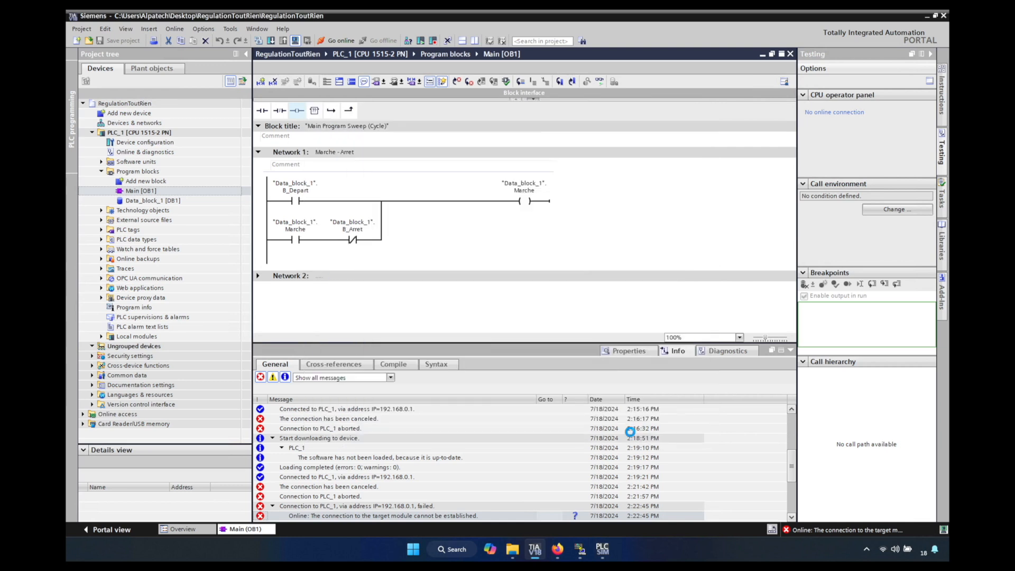
pyautogui.click(627, 379)
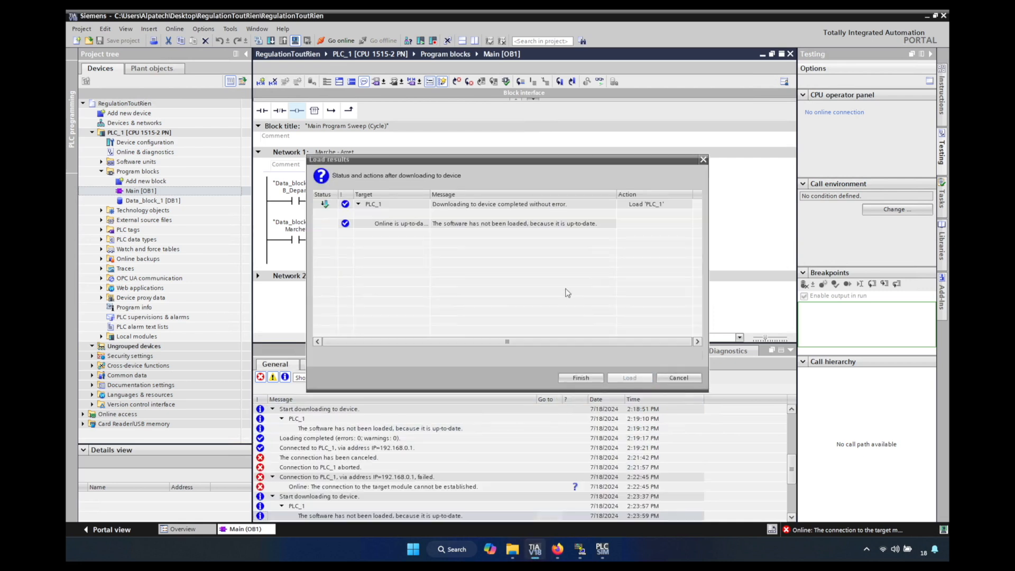
pyautogui.click(580, 377)
pyautogui.click(420, 41)
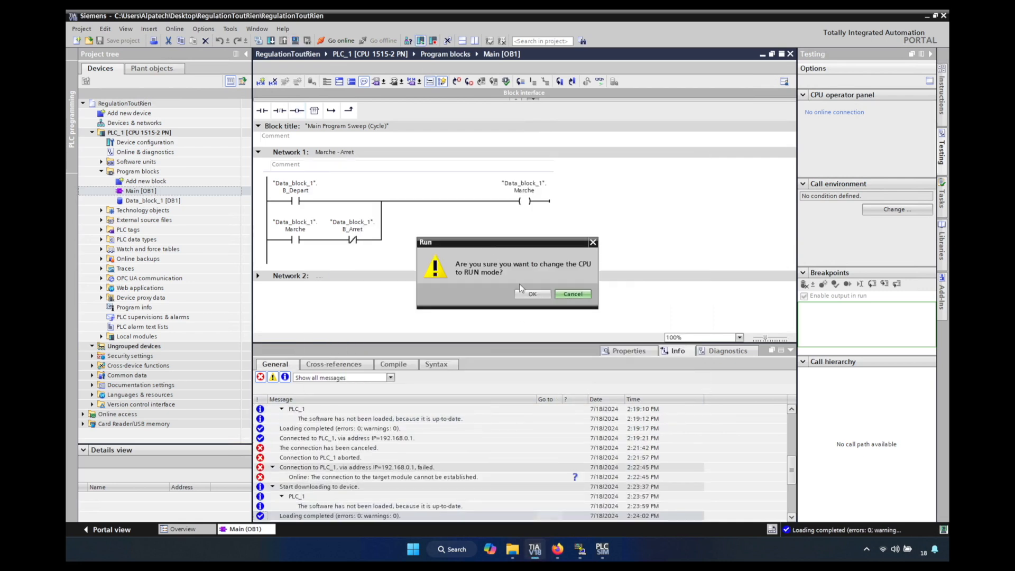
pyautogui.click(532, 294)
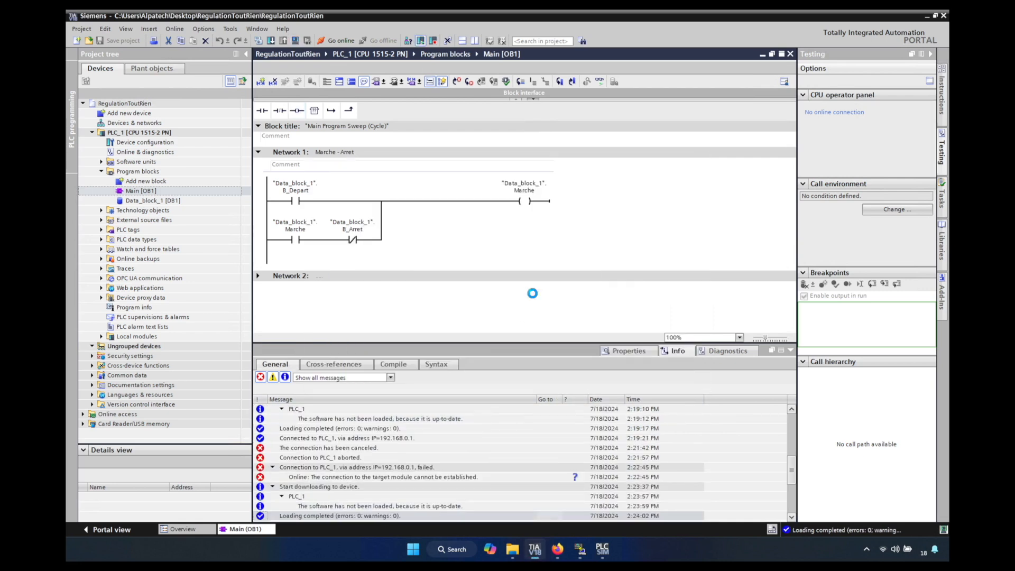
# Turn monitoring of Main [OB1] on and off again, and disconnect from the PLC
pyautogui.click(600, 82)
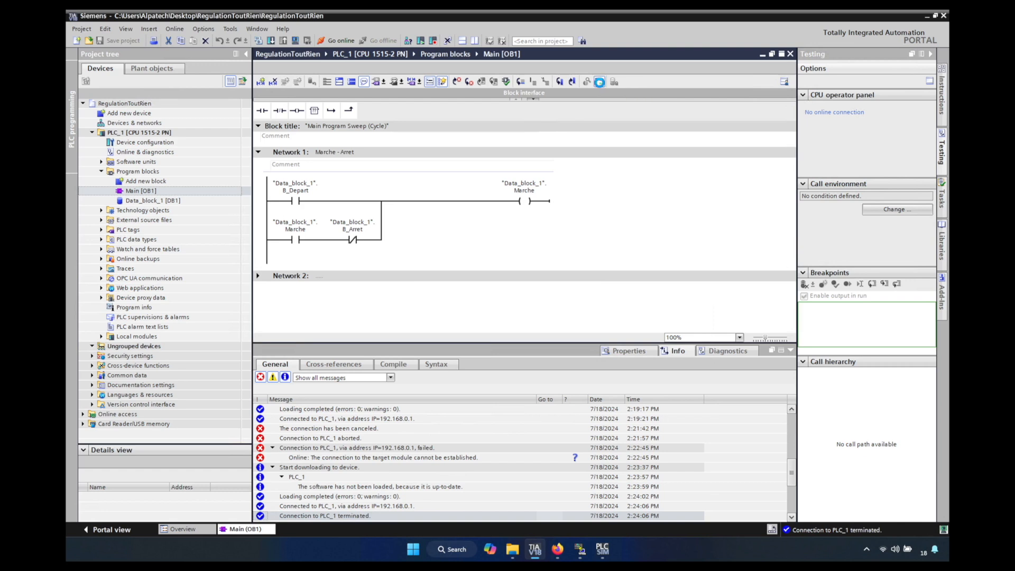
pyautogui.click(600, 82)
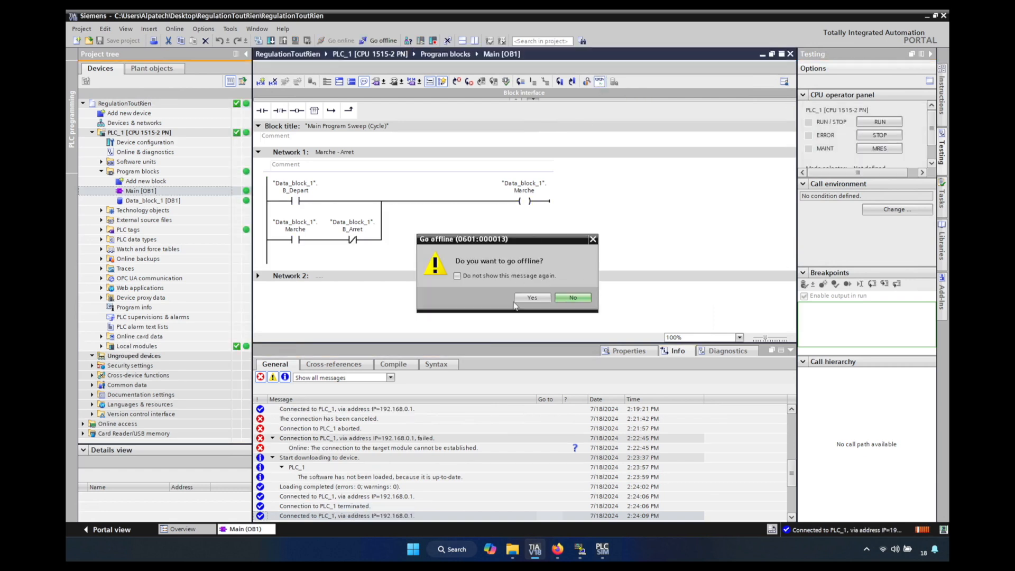
pyautogui.click(532, 298)
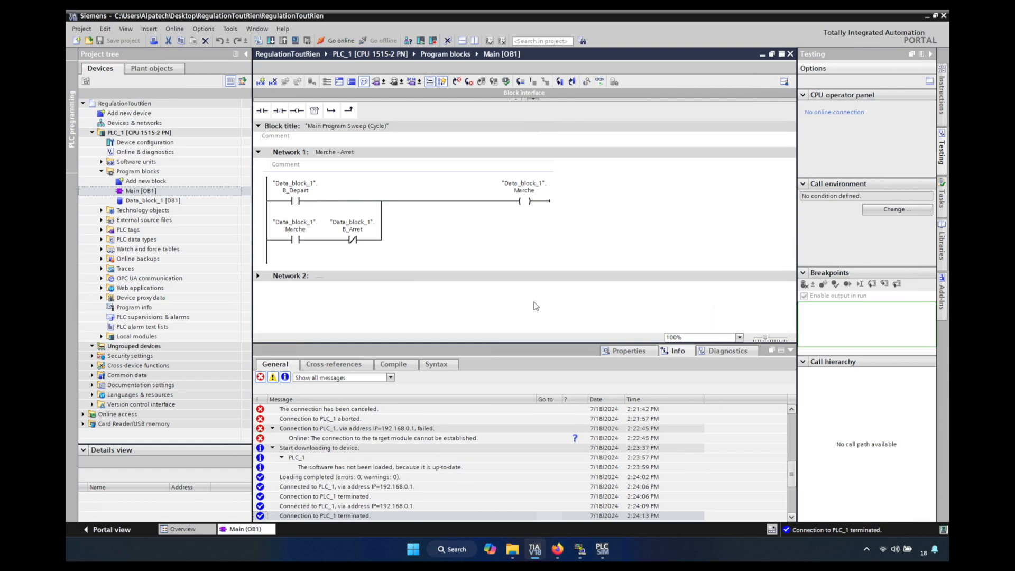
# In Firefox, open the user manual from the Ignition gateway's home page and search it for "siemens" to open the Siemens driver page
pyautogui.click(557, 552)
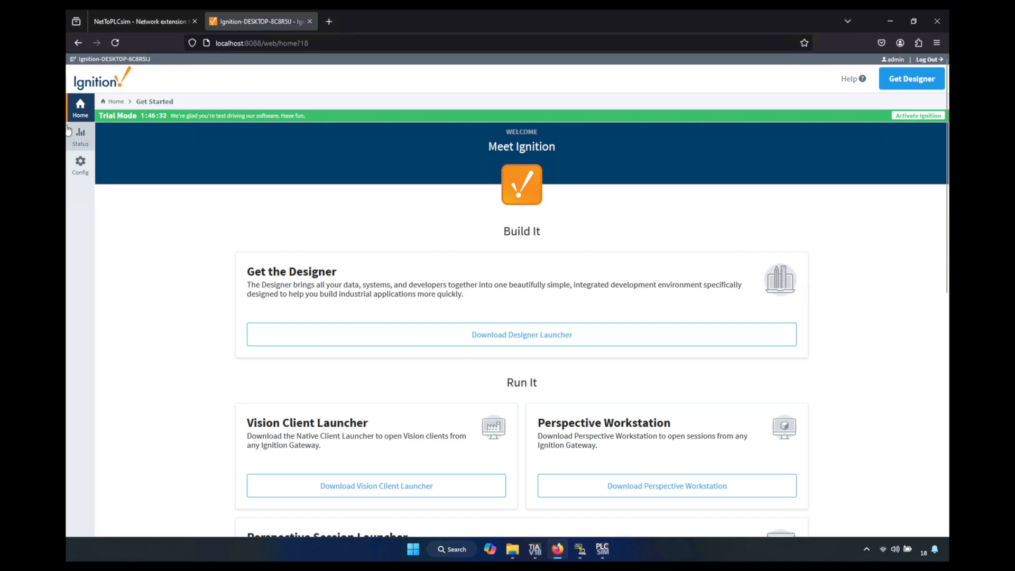
pyautogui.scroll(-10, 526, 382)
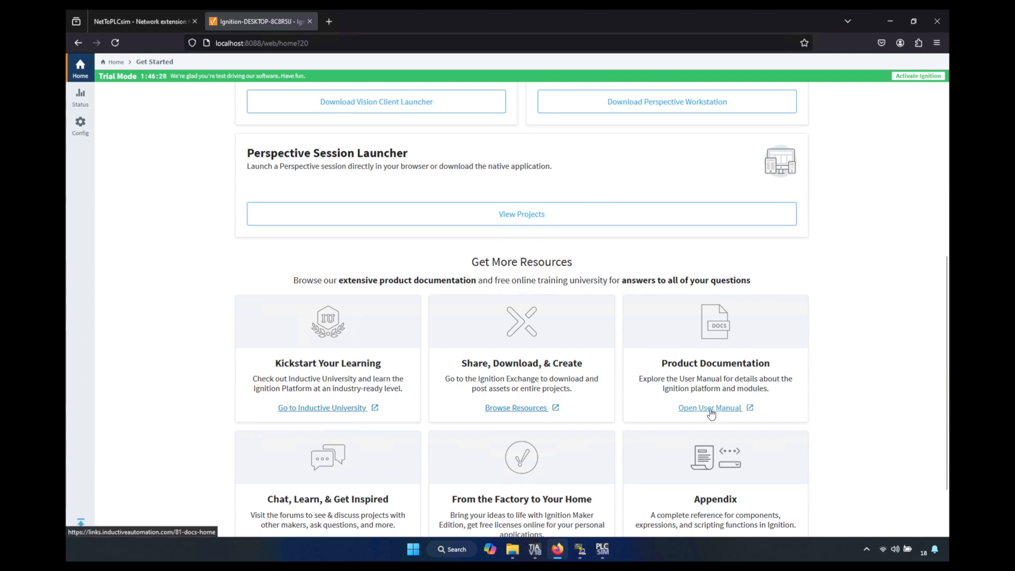
pyautogui.click(705, 408)
pyautogui.click(885, 71)
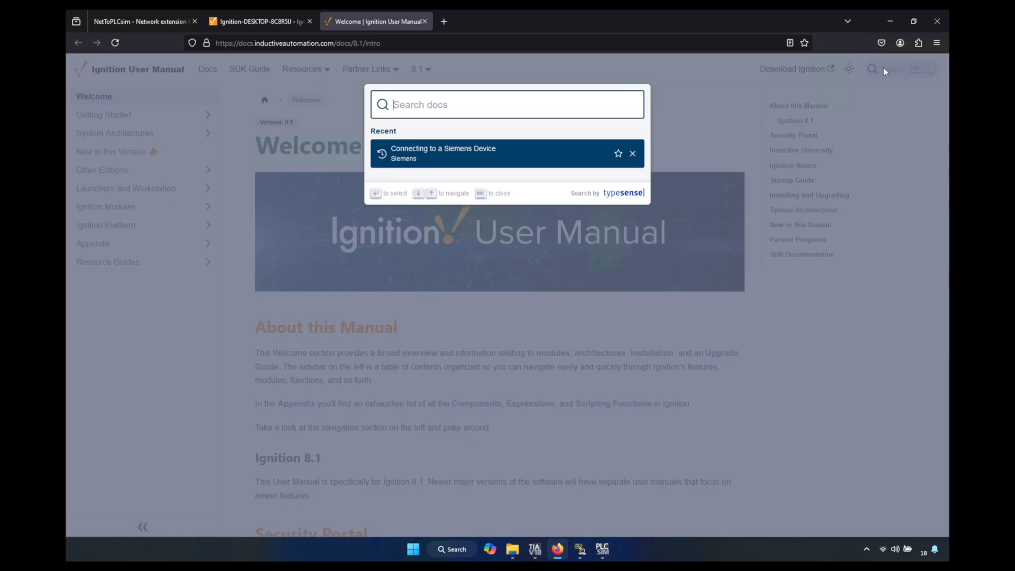
pyautogui.write('siemens')
pyautogui.press('Return')
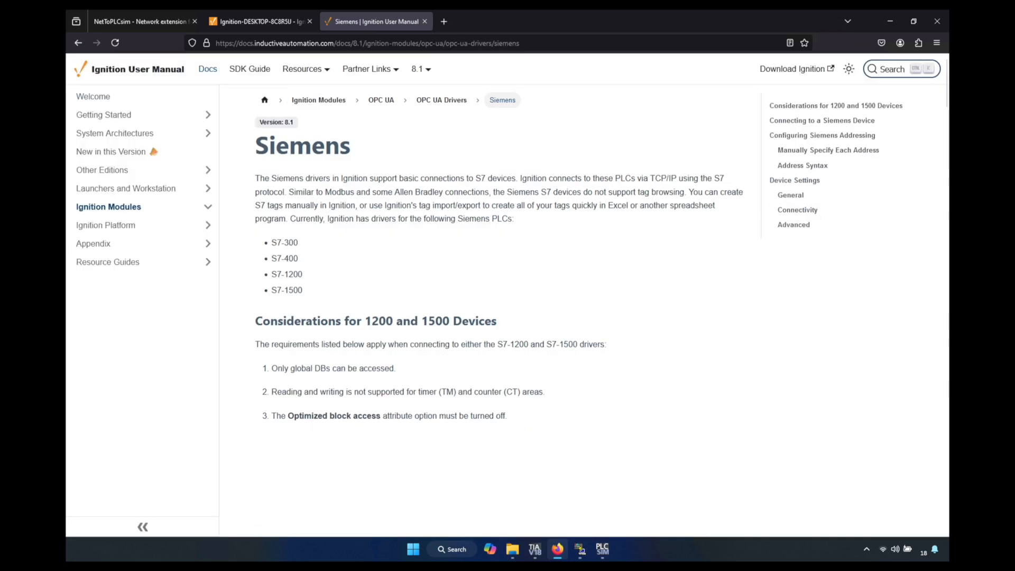
# Read the 1200 and 1500 device requirements, the device connection procedure and the address syntax on the Siemens driver page
pyautogui.scroll(-2, 411, 347)
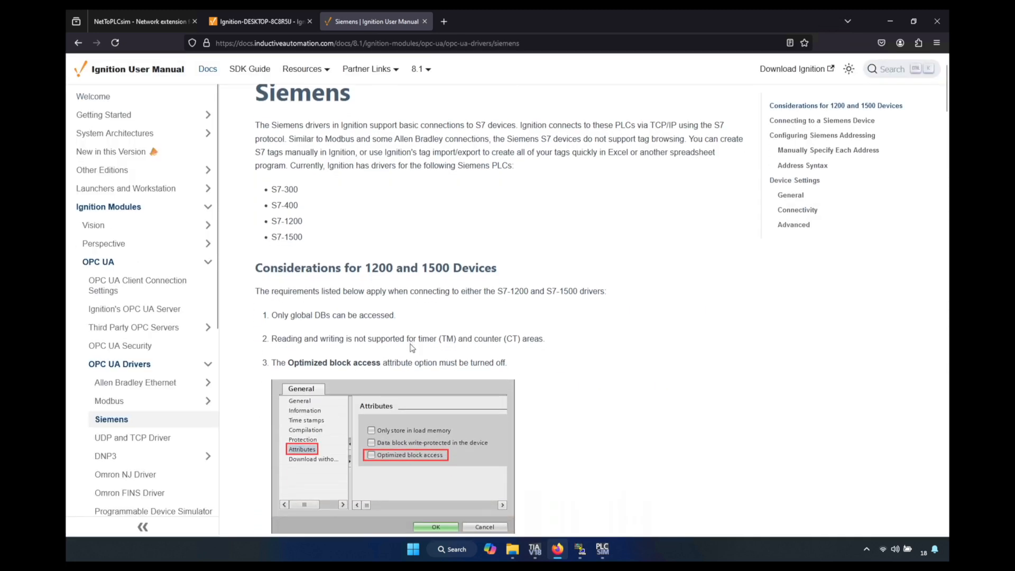
pyautogui.scroll(-10, 412, 347)
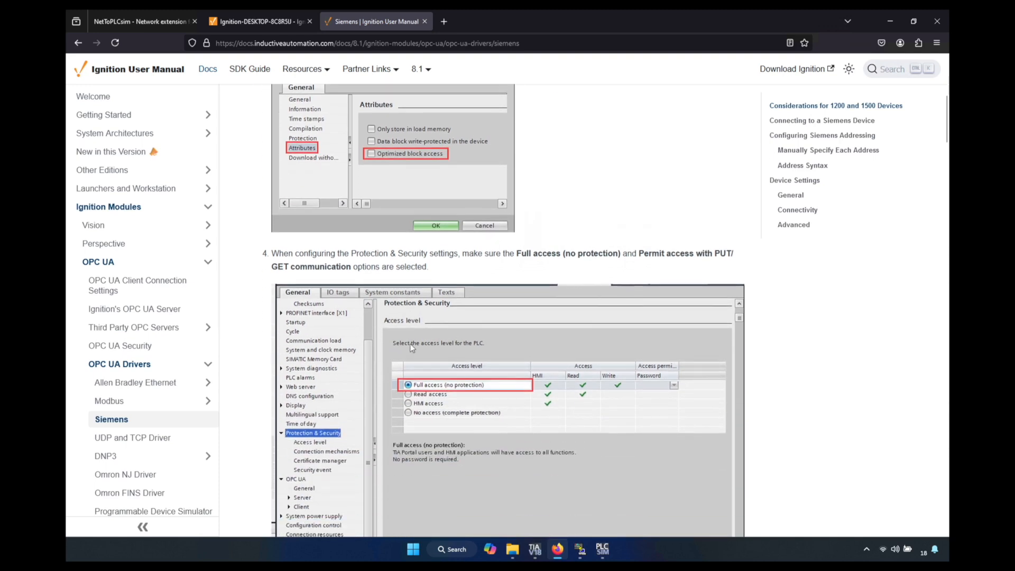
pyautogui.scroll(-11, 412, 347)
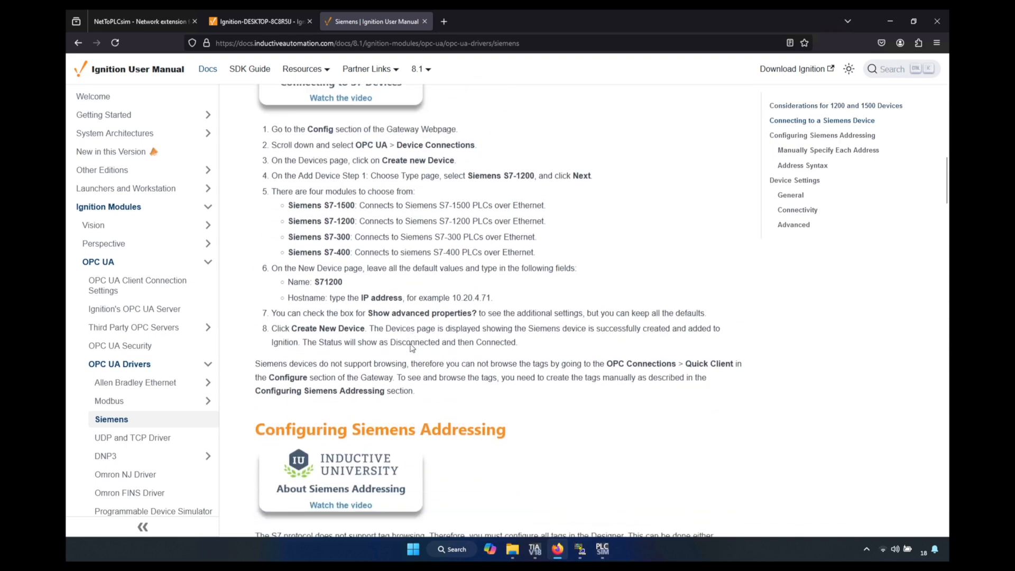
pyautogui.scroll(-15, 411, 347)
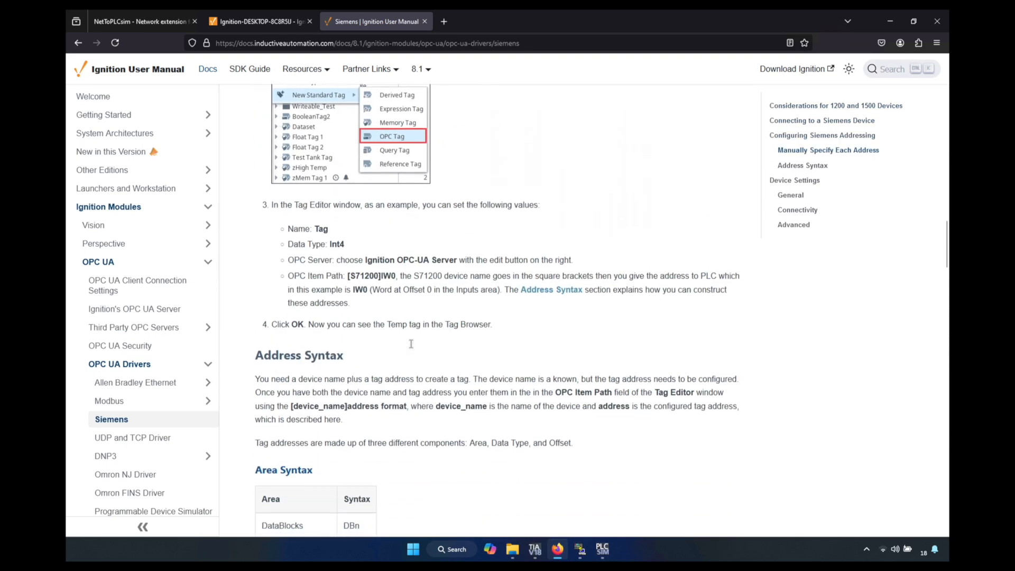
# Look through the data type syntax on the Siemens driver page and reread its block access and Protection & Security requirements
pyautogui.scroll(-8, 411, 343)
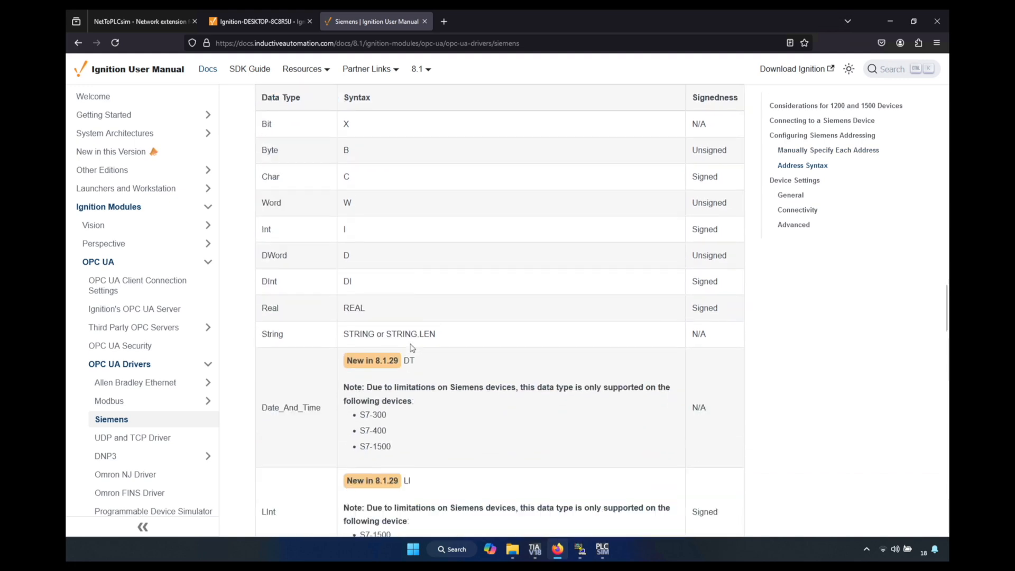
pyautogui.scroll(-8, 411, 345)
pyautogui.scroll(20, 393, 383)
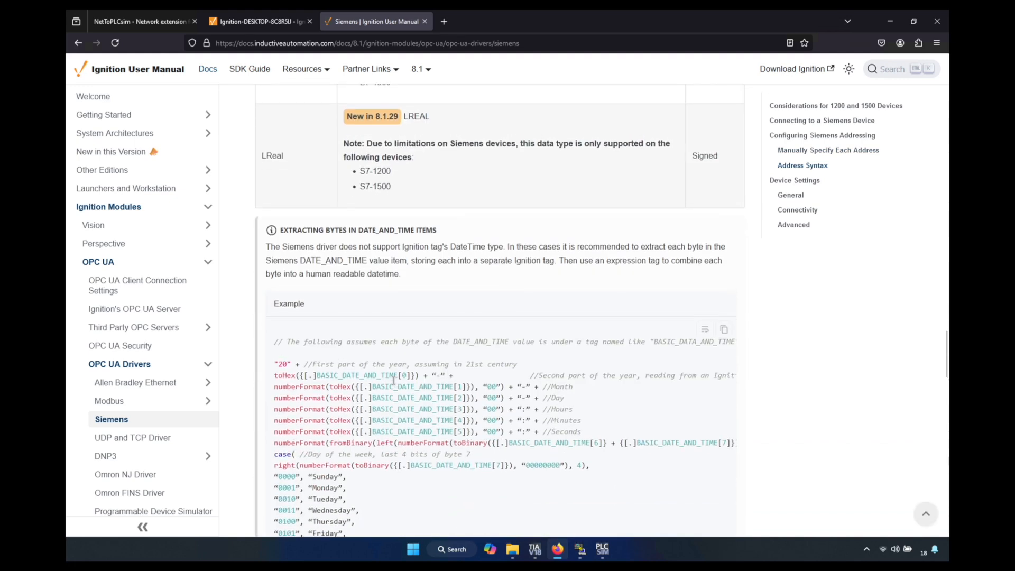
pyautogui.scroll(10, 394, 384)
pyautogui.scroll(-3, 393, 384)
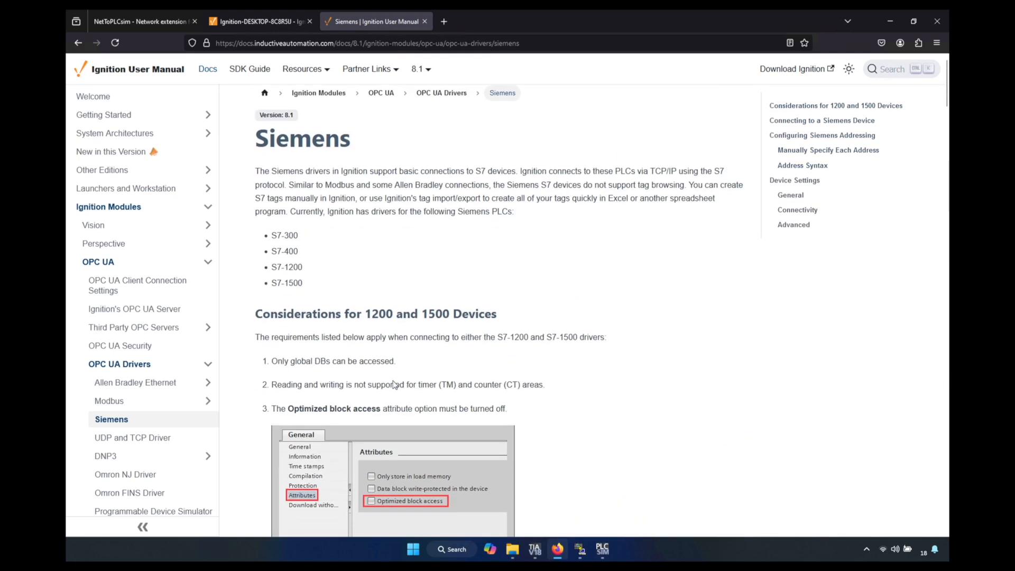
pyautogui.scroll(-5, 394, 384)
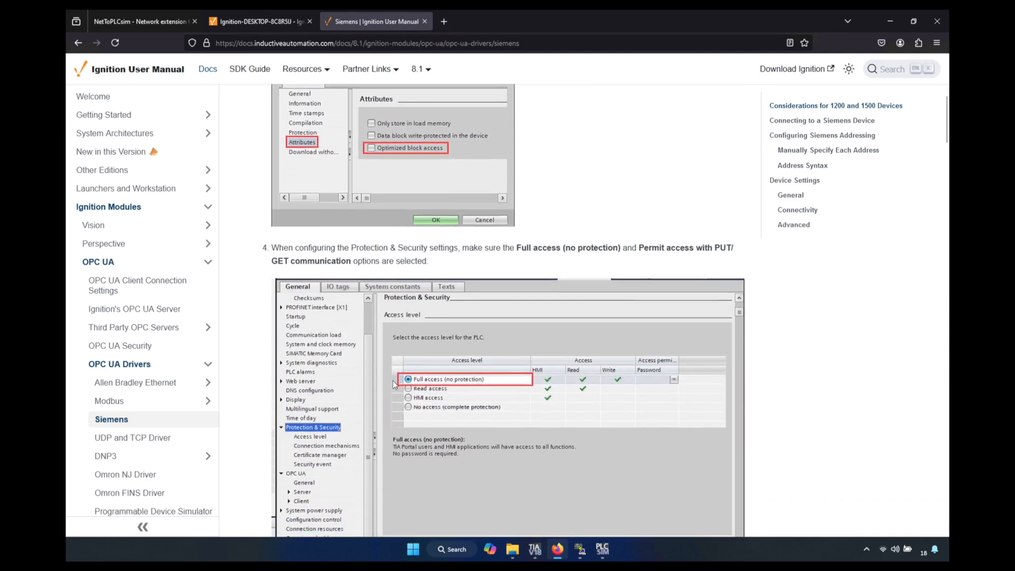
pyautogui.scroll(-2, 392, 381)
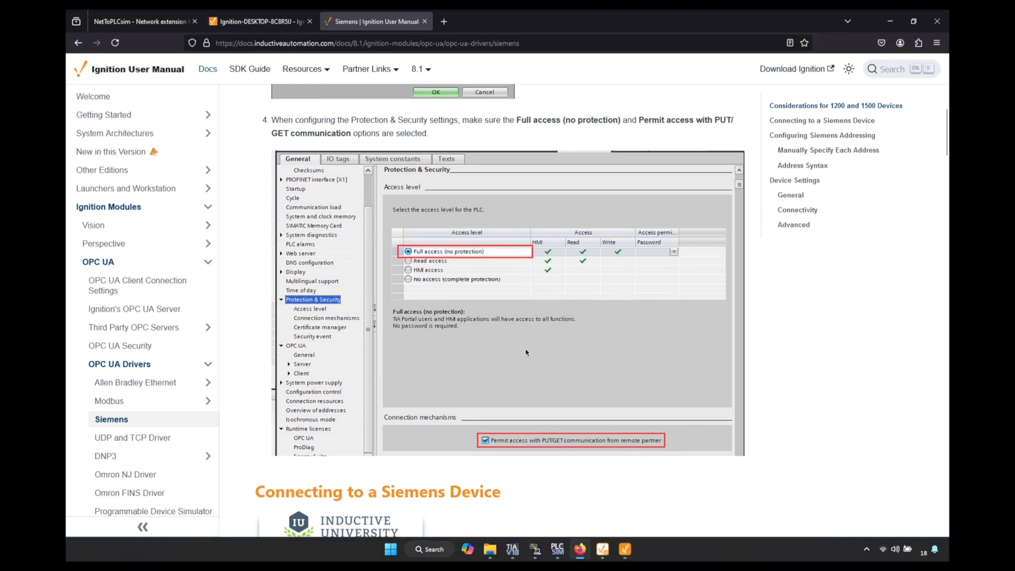
# Switch to TIA Portal and check the PUT/GET communication permission in PLC_1's Protection & Security properties
pyautogui.moveTo(511, 554)
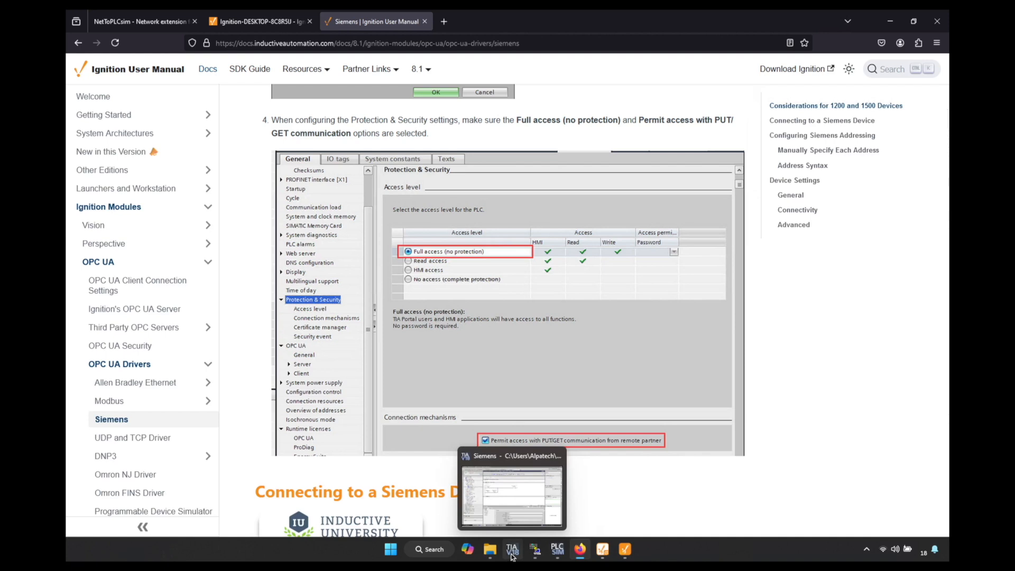
pyautogui.click(511, 554)
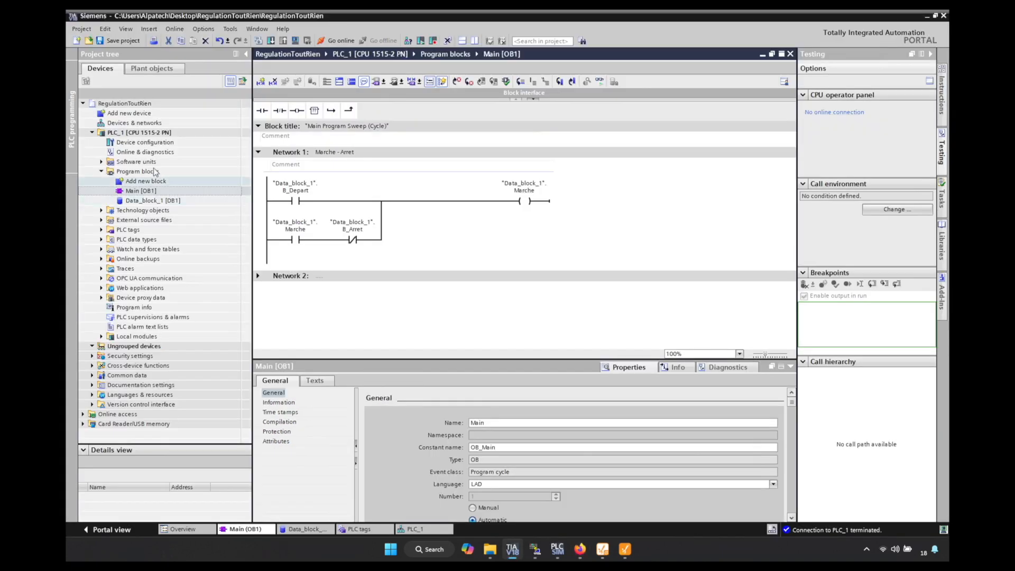
pyautogui.doubleClick(132, 143)
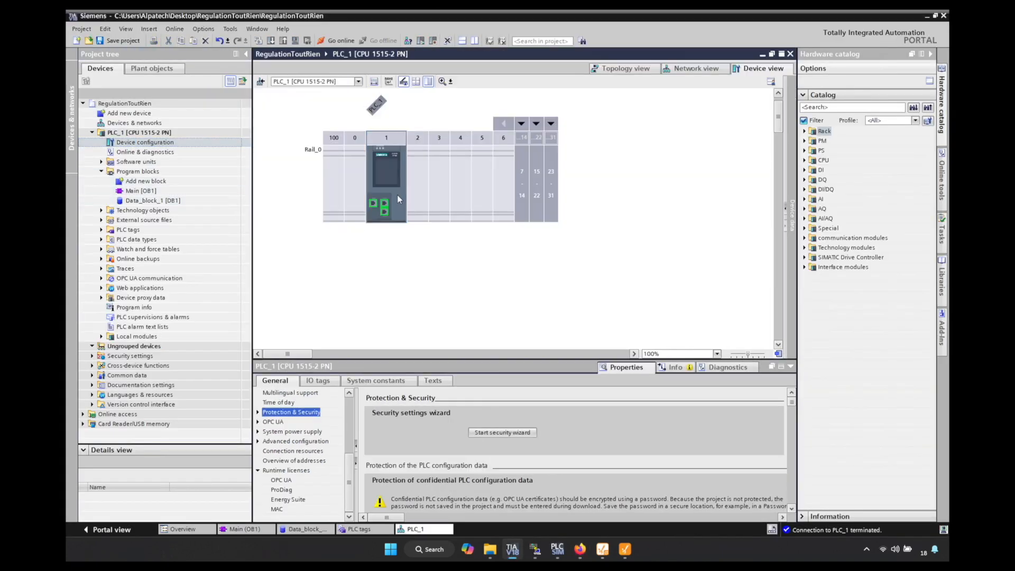
pyautogui.click(280, 414)
pyautogui.moveTo(791, 403); pyautogui.dragTo(792, 444)
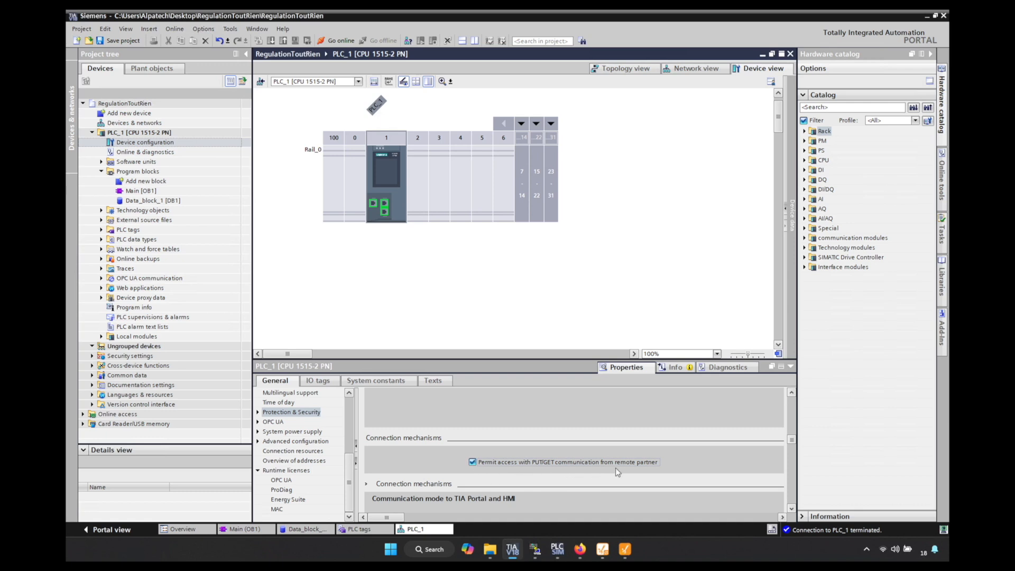
# Turn off Optimized block access in the attributes of Data_block_1 [DB1] and apply the change
pyautogui.click(140, 201)
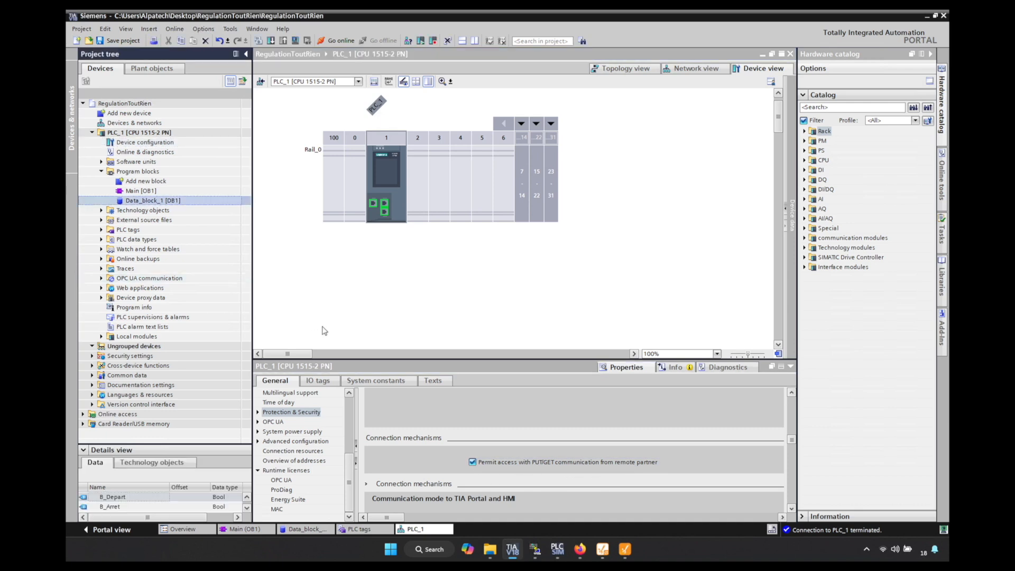
pyautogui.rightClick(147, 203)
pyautogui.click(188, 491)
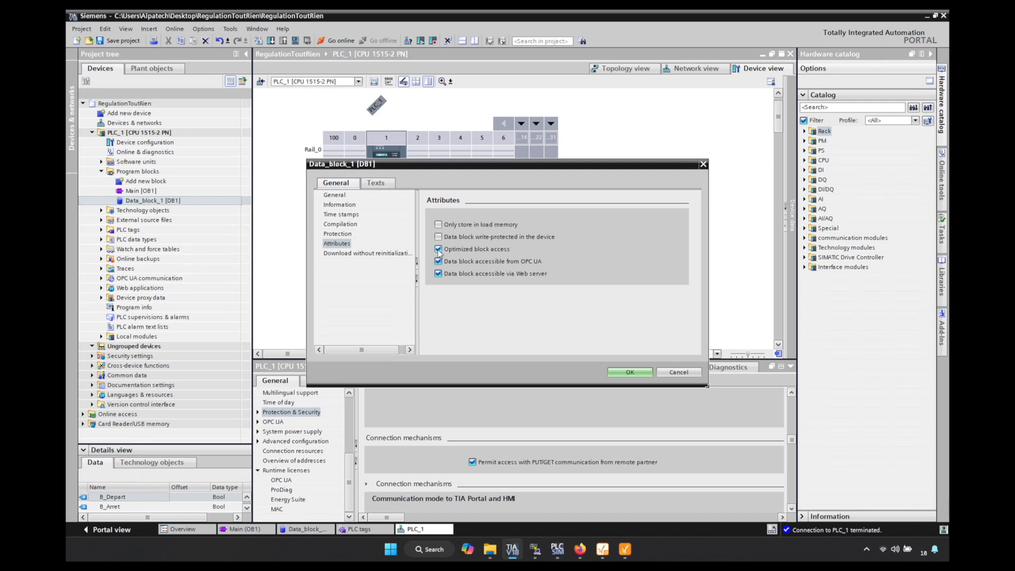
pyautogui.click(437, 249)
pyautogui.click(598, 303)
pyautogui.click(626, 372)
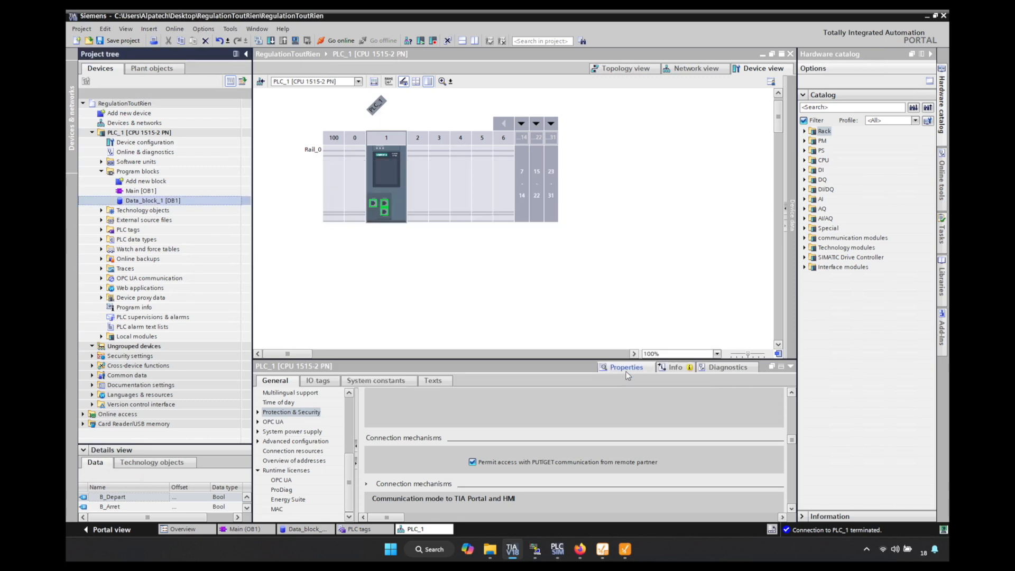
# Return to Firefox and recheck the 1200 and 1500 device requirements on the Siemens driver page
pyautogui.click(580, 549)
pyautogui.scroll(1, 430, 286)
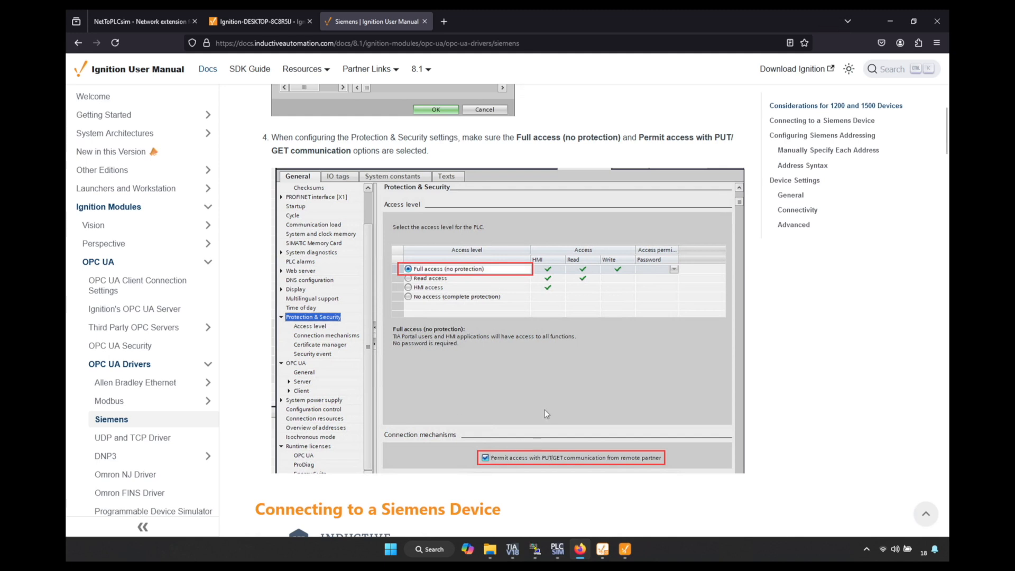
pyautogui.scroll(3, 544, 410)
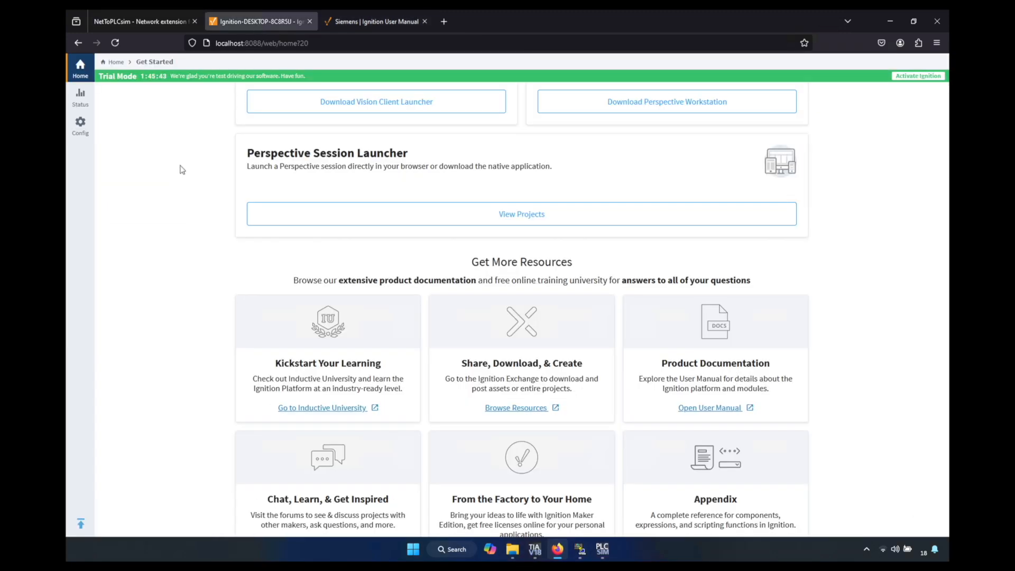
# Open the OPC UA device connections in the Ignition gateway configuration and start a new device with the Siemens S7-1500 driver
pyautogui.click(80, 127)
pyautogui.scroll(-8, 138, 354)
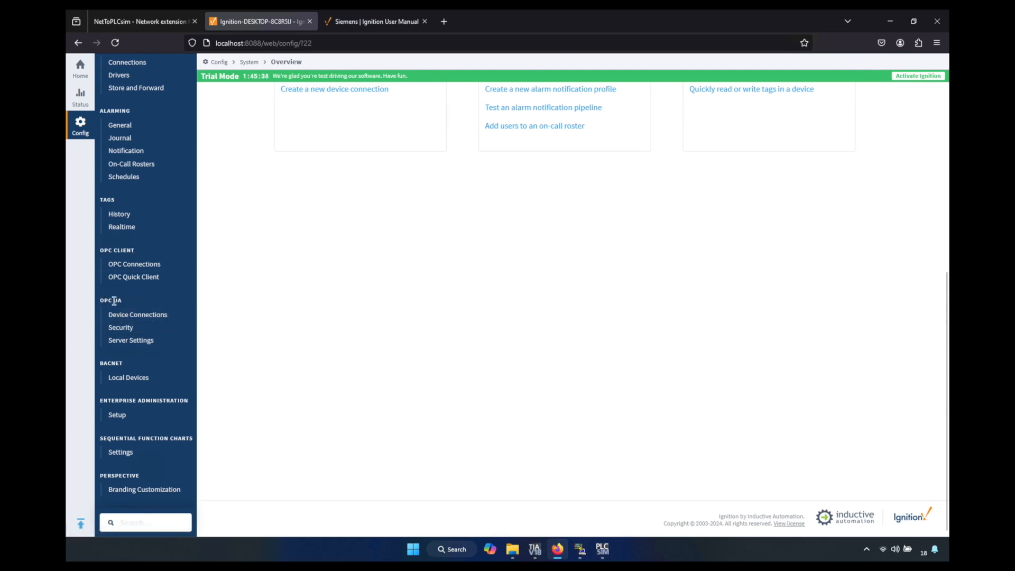
pyautogui.tripleClick(145, 311)
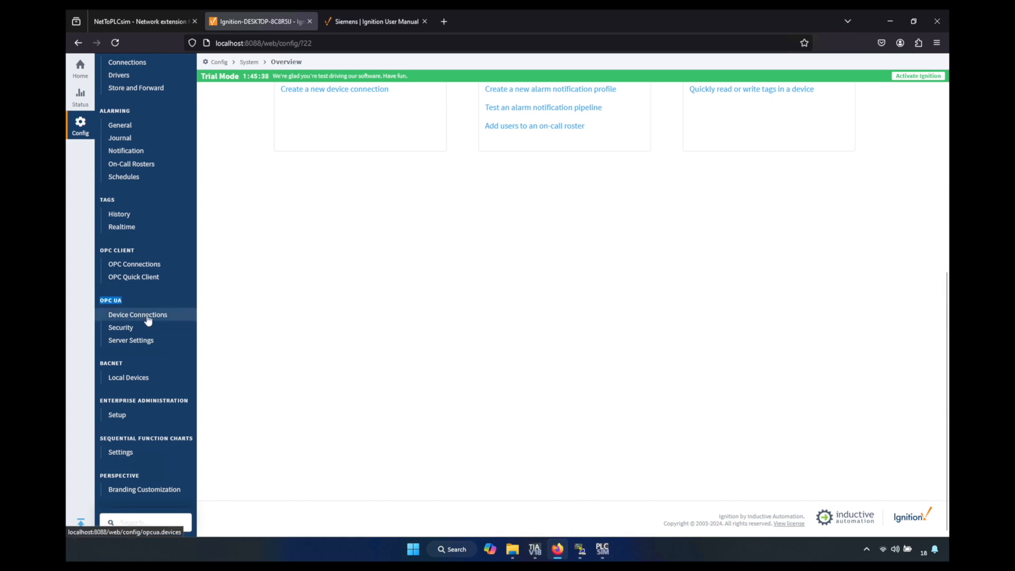
pyautogui.click(147, 315)
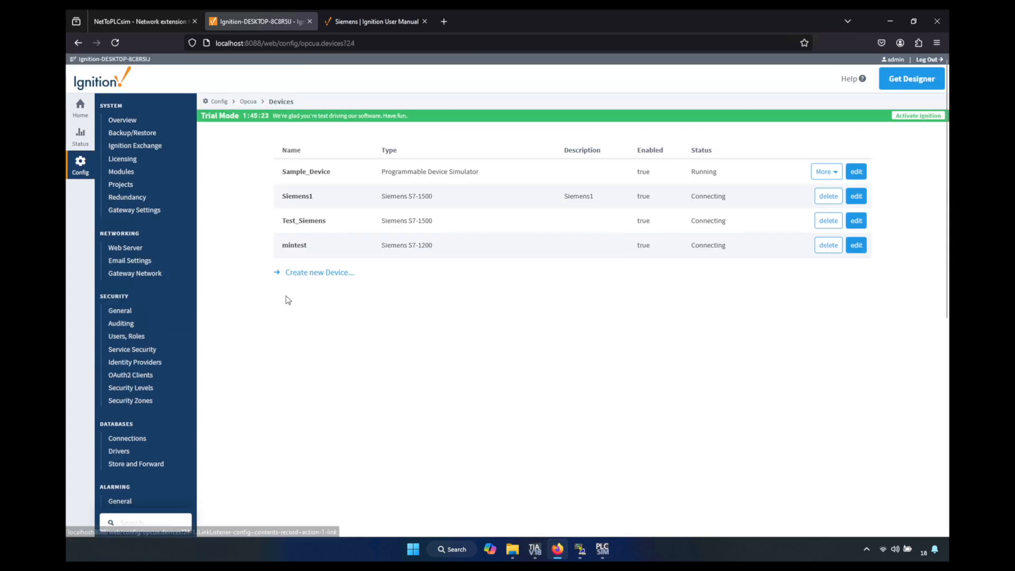
pyautogui.click(317, 274)
pyautogui.scroll(-15, 296, 317)
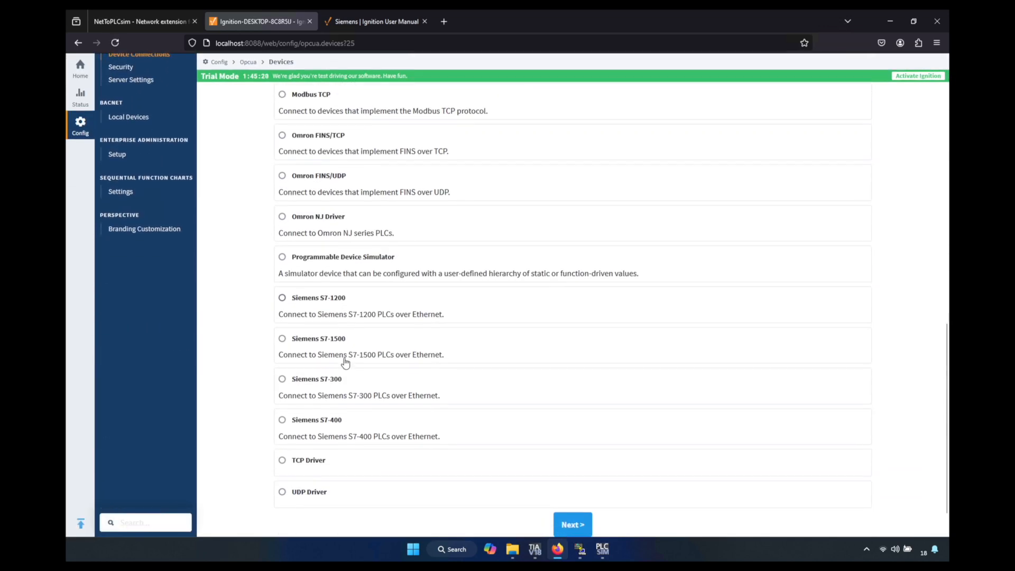
pyautogui.click(282, 336)
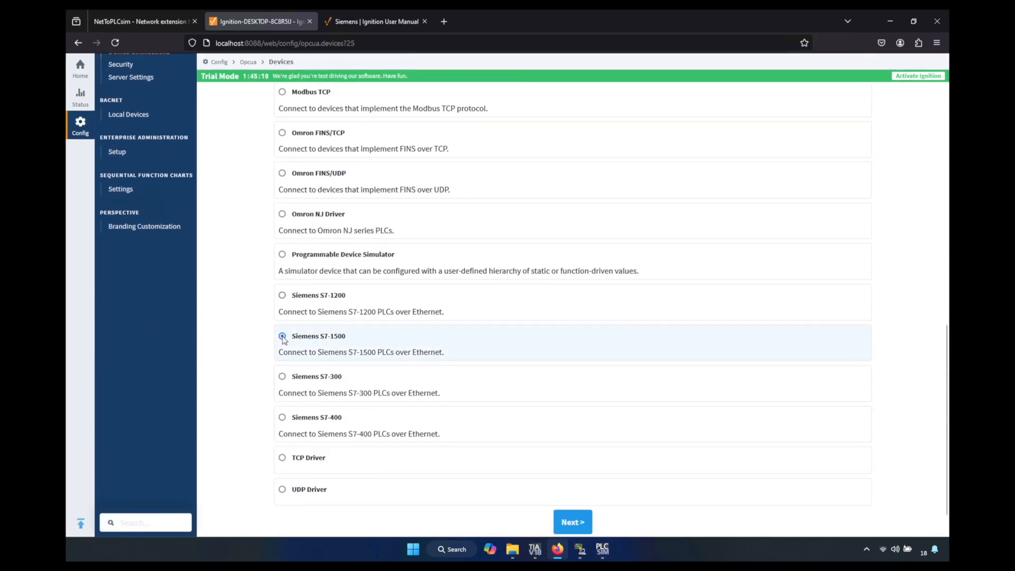
pyautogui.click(576, 523)
# Name the device RegulationToutRien, set its hostname to 192.168.0.24, create it and check its connection status
pyautogui.click(372, 181)
pyautogui.write('REgulationToutRien')
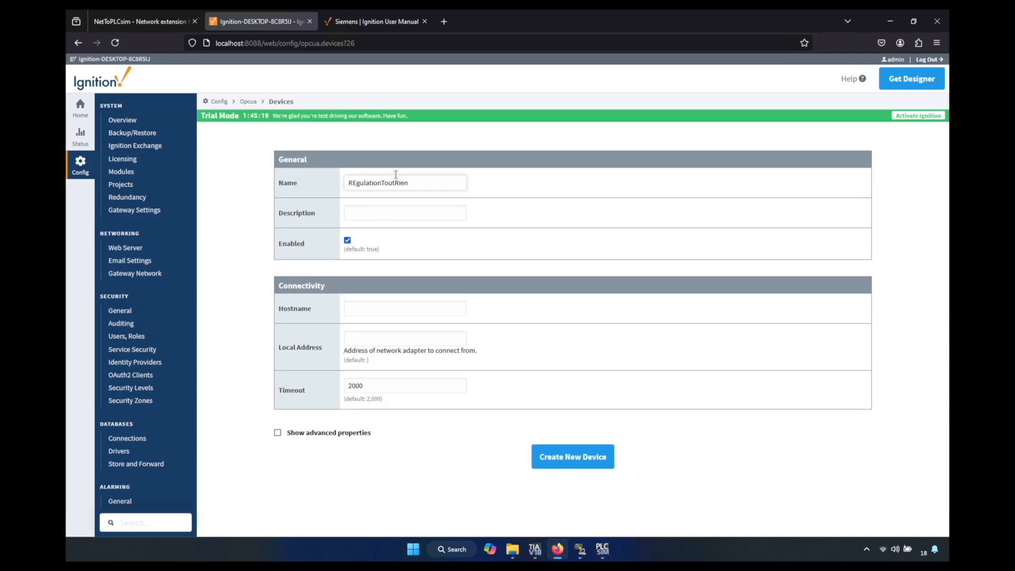
pyautogui.click(362, 306)
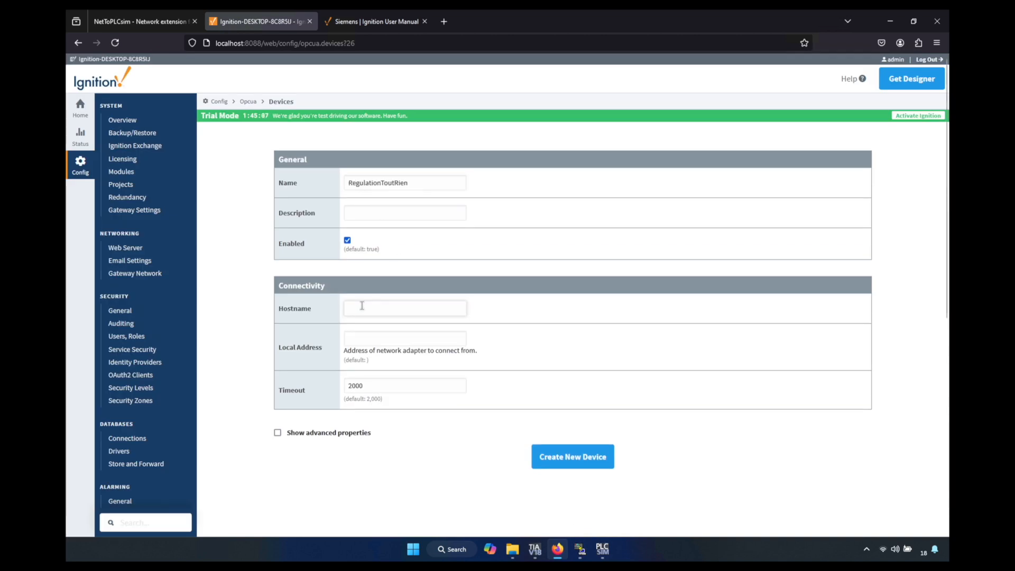
pyautogui.write('192.')
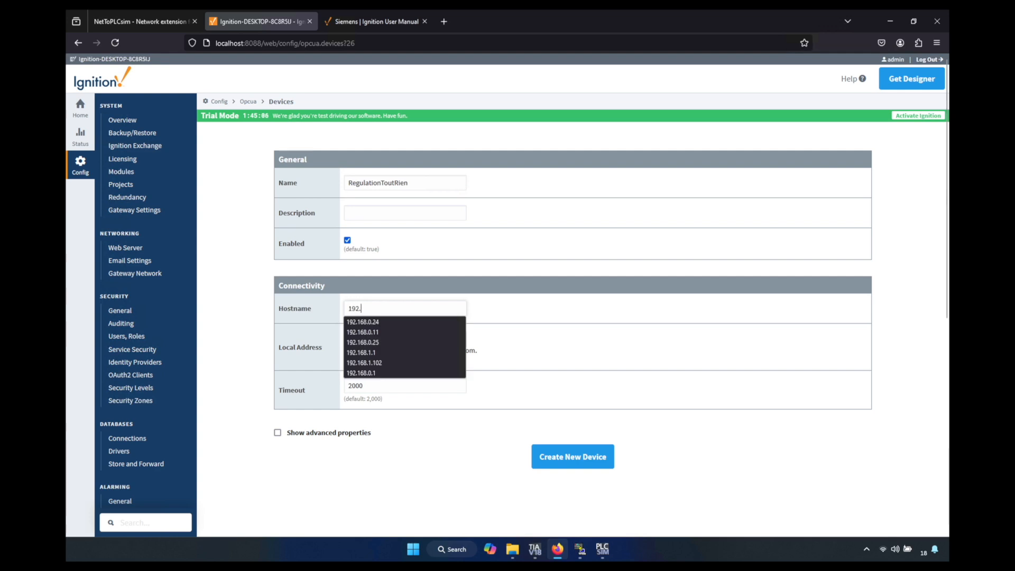
pyautogui.click(363, 322)
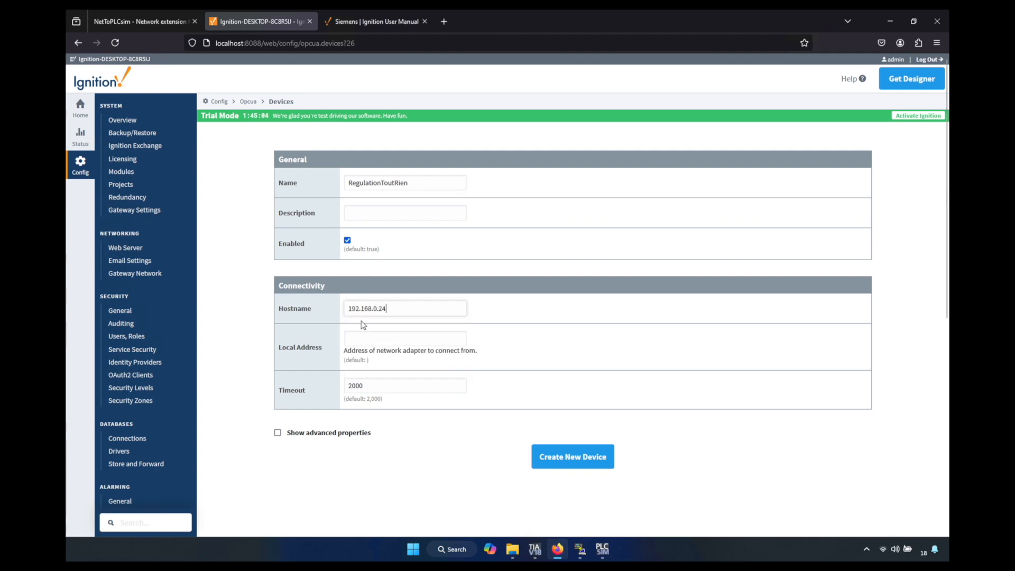
pyautogui.click(580, 550)
pyautogui.click(573, 456)
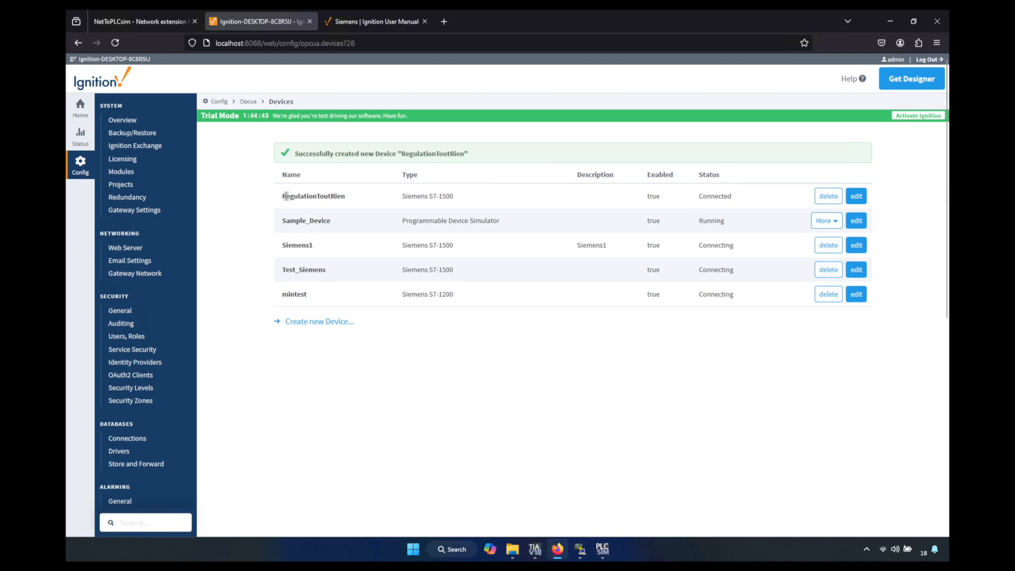
pyautogui.moveTo(280, 196); pyautogui.dragTo(324, 195)
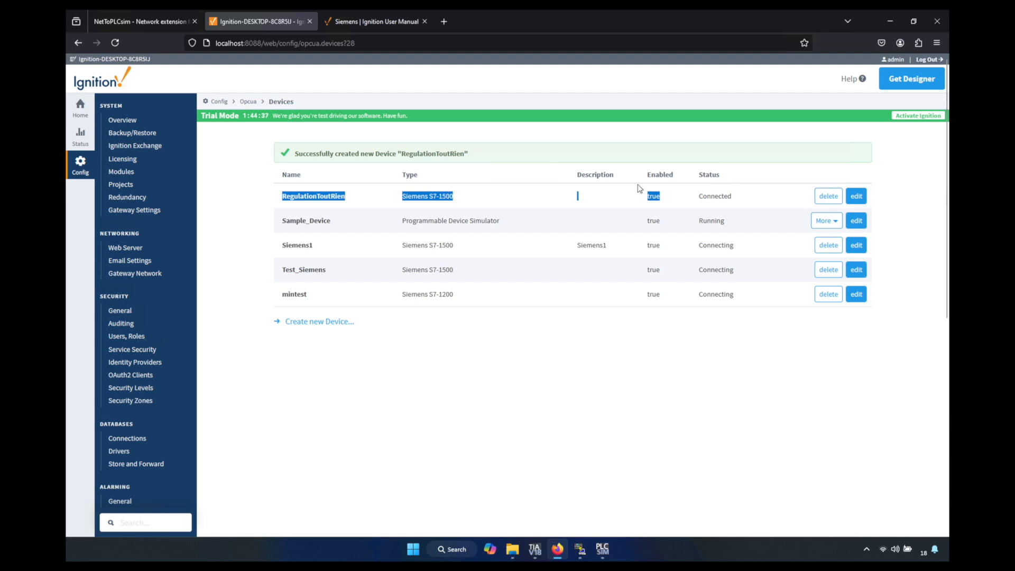
pyautogui.click(674, 197)
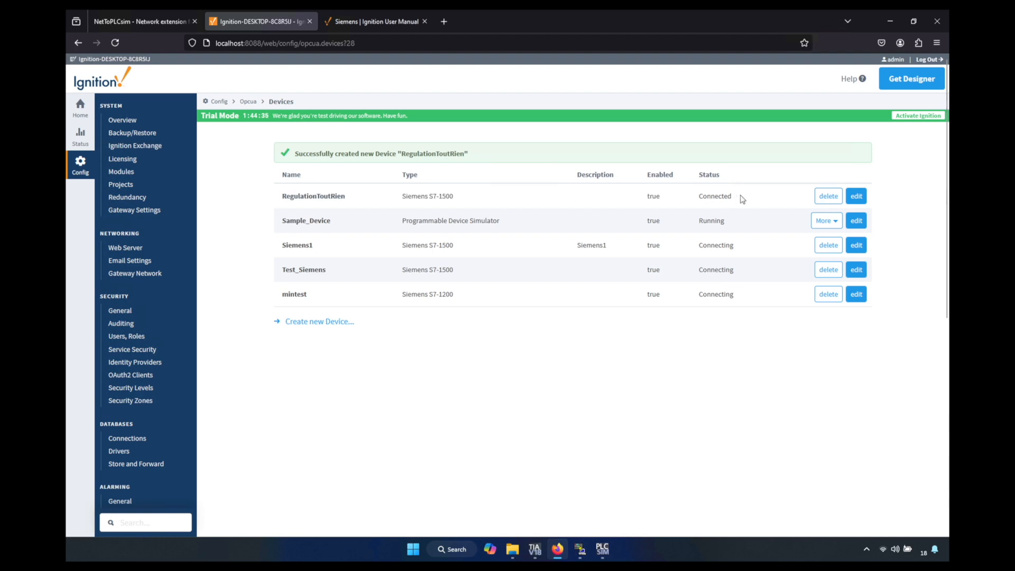